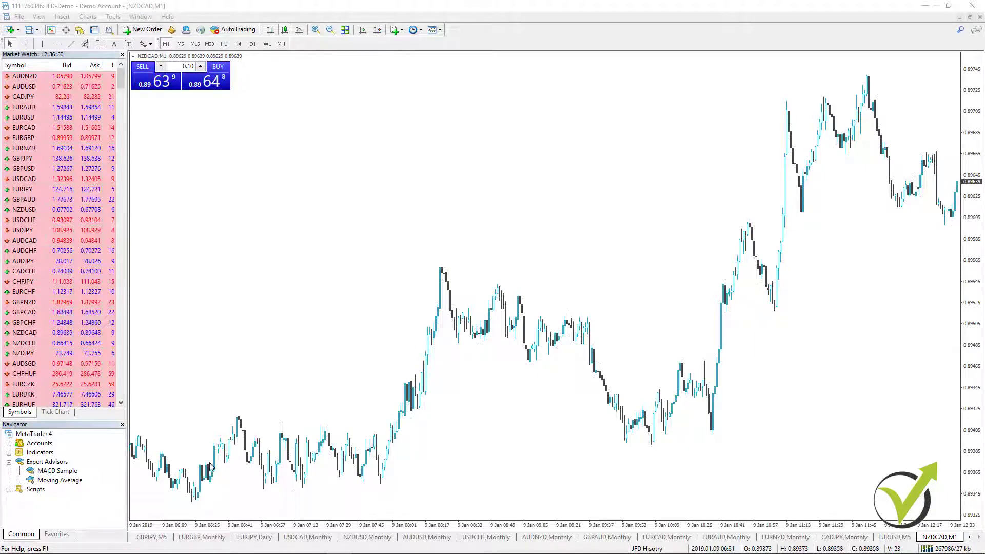
# Hide the Navigator window and show it again.
pyautogui.click(39, 17)
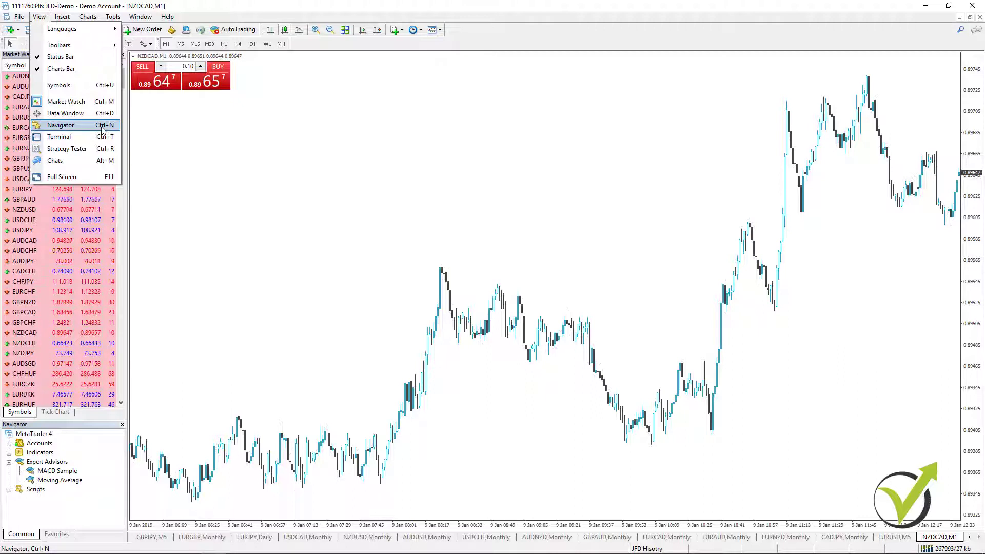
pyautogui.moveTo(187, 147); pyautogui.dragTo(187, 142)
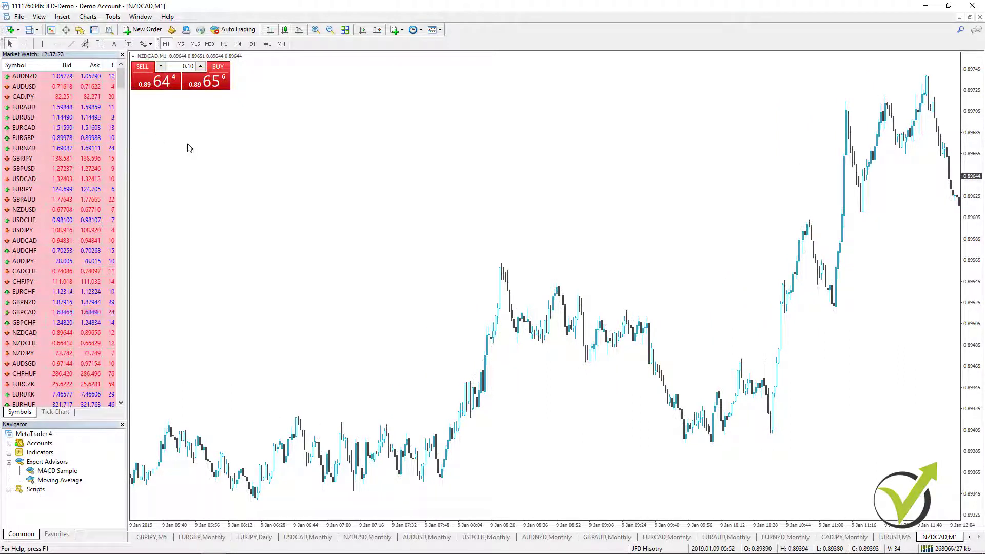
pyautogui.hotkey('ctrl', 'n')
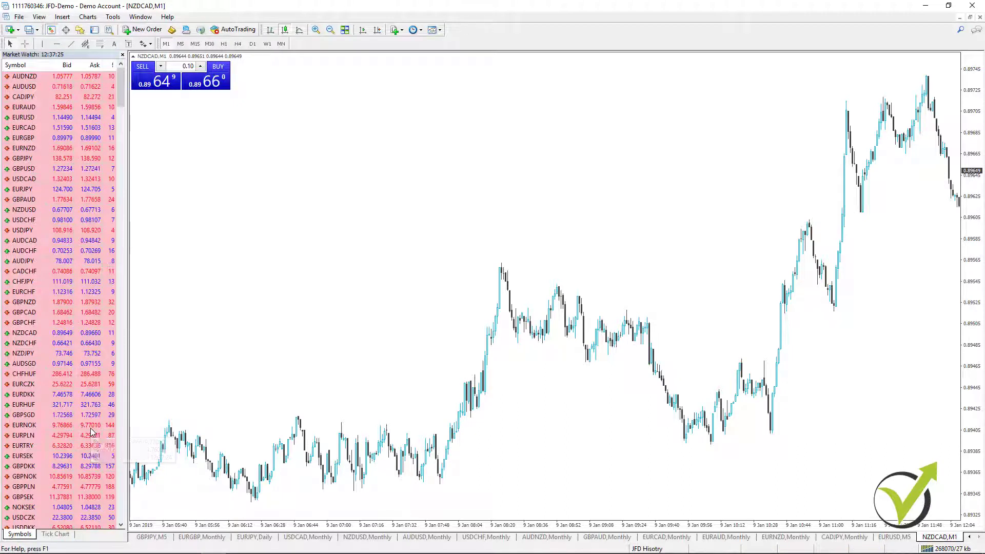
pyautogui.hotkey('ctrl', 'n')
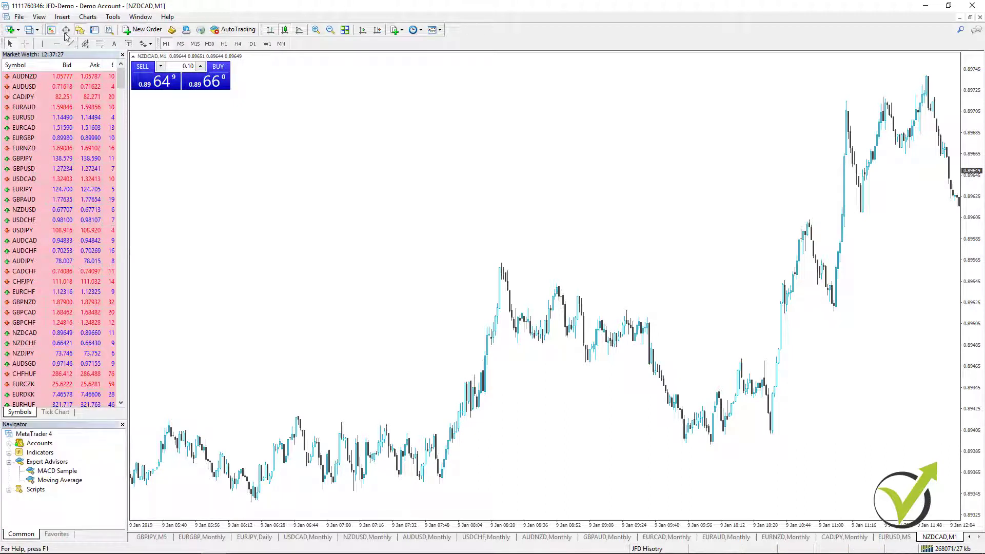
pyautogui.click(39, 17)
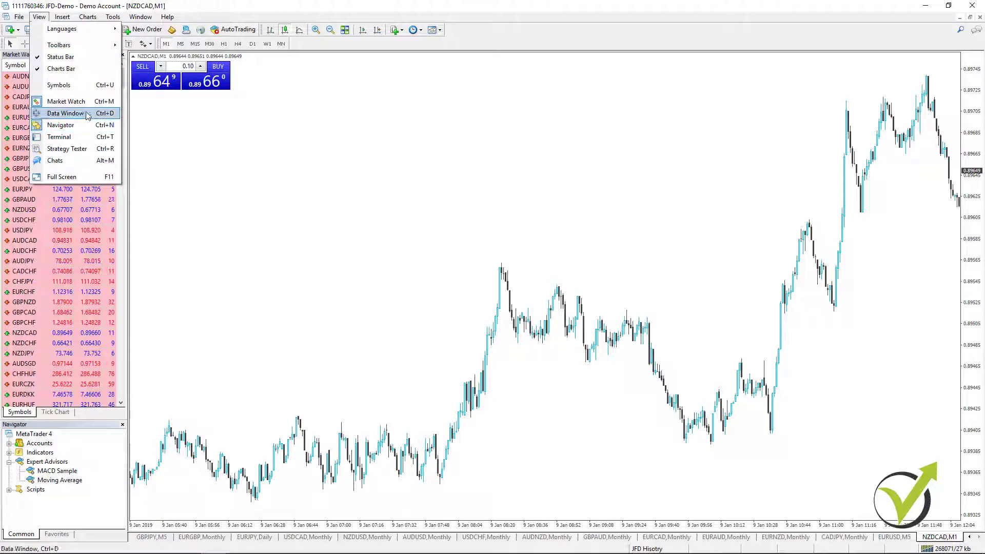
pyautogui.click(474, 279)
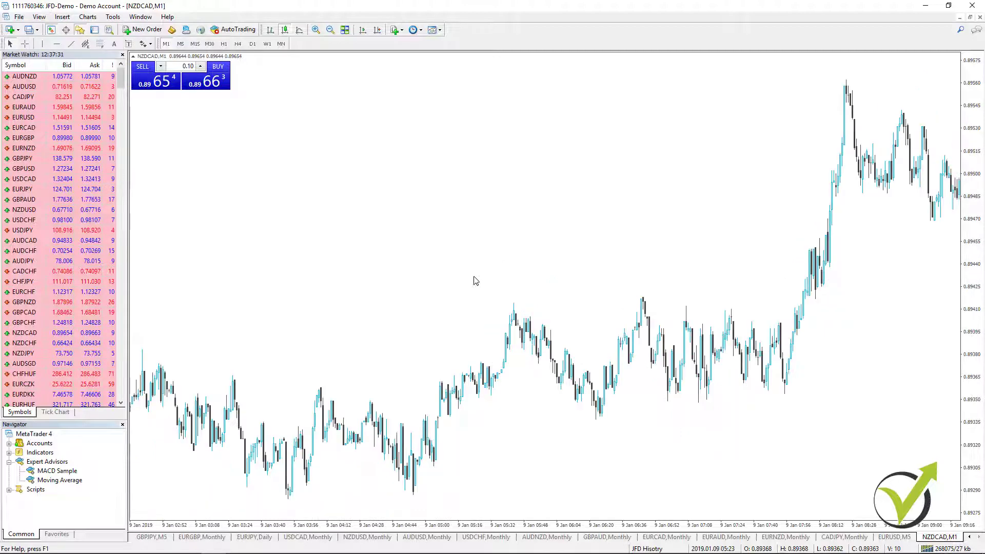
pyautogui.scroll(-6, 476, 278)
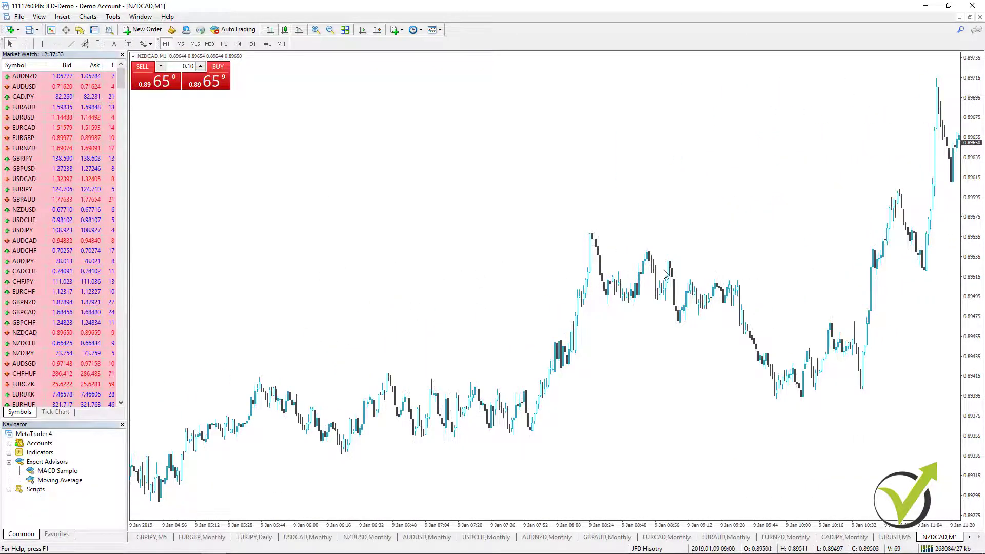
pyautogui.scroll(8, 495, 264)
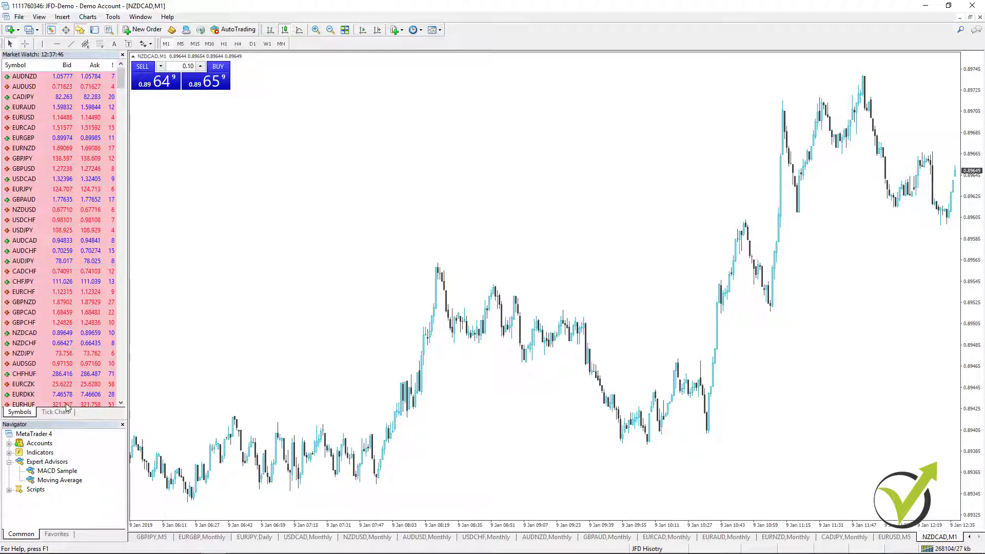
# Expand the Indicators group in the Navigator and make the Navigator taller to browse the available indicators.
pyautogui.click(9, 453)
pyautogui.moveTo(85, 418); pyautogui.dragTo(85, 343)
pyautogui.scroll(1, 125, 392)
pyautogui.scroll(-3, 124, 392)
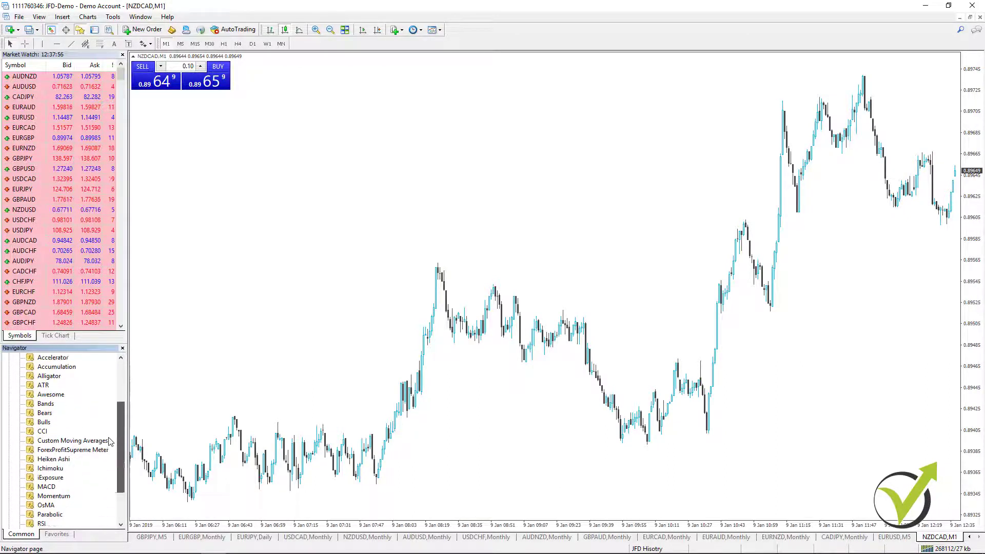
pyautogui.scroll(3, 124, 391)
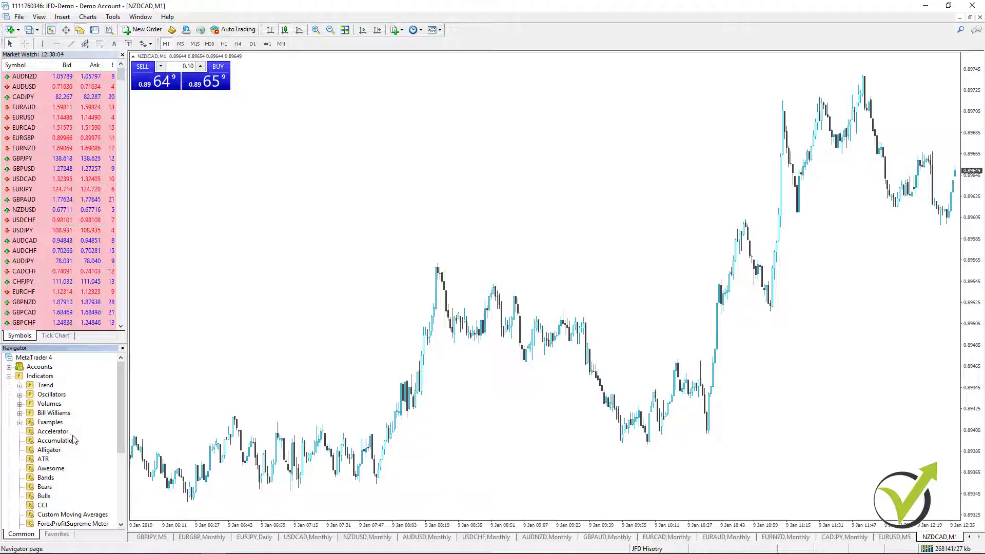
pyautogui.moveTo(123, 410); pyautogui.dragTo(134, 388)
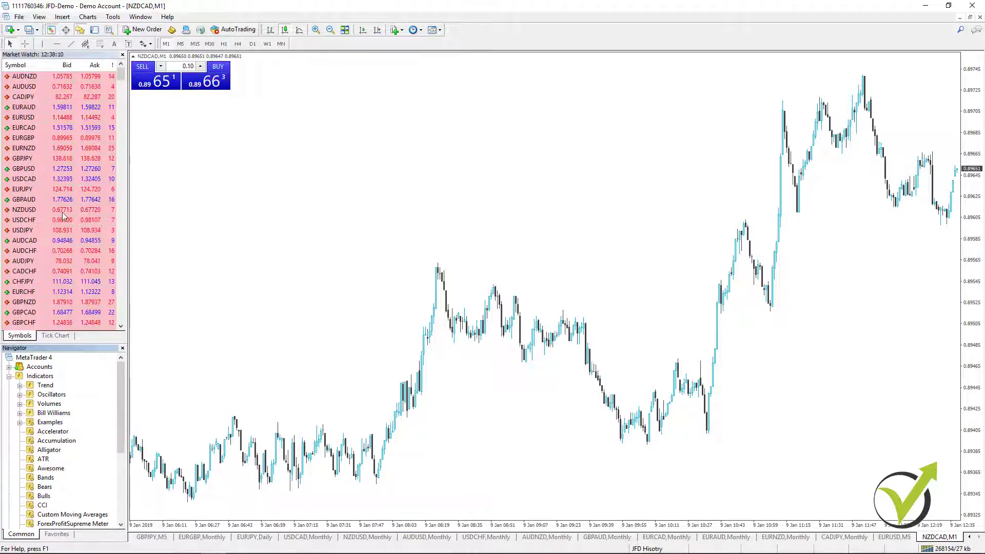
# Add the trend indicator Average Directional Movement Index to the NZDCAD,M1 chart with period 14 applied to Close.
pyautogui.click(62, 18)
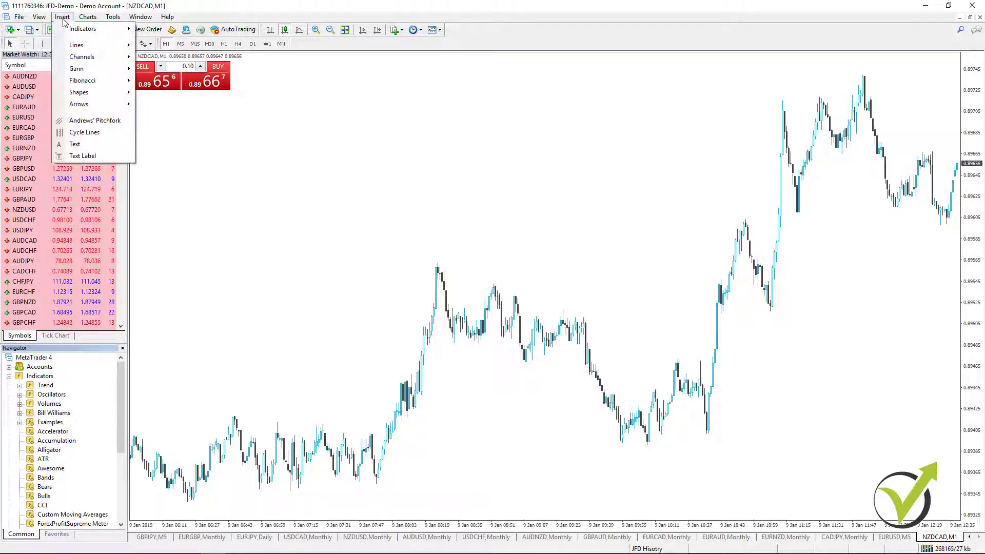
pyautogui.moveTo(70, 27)
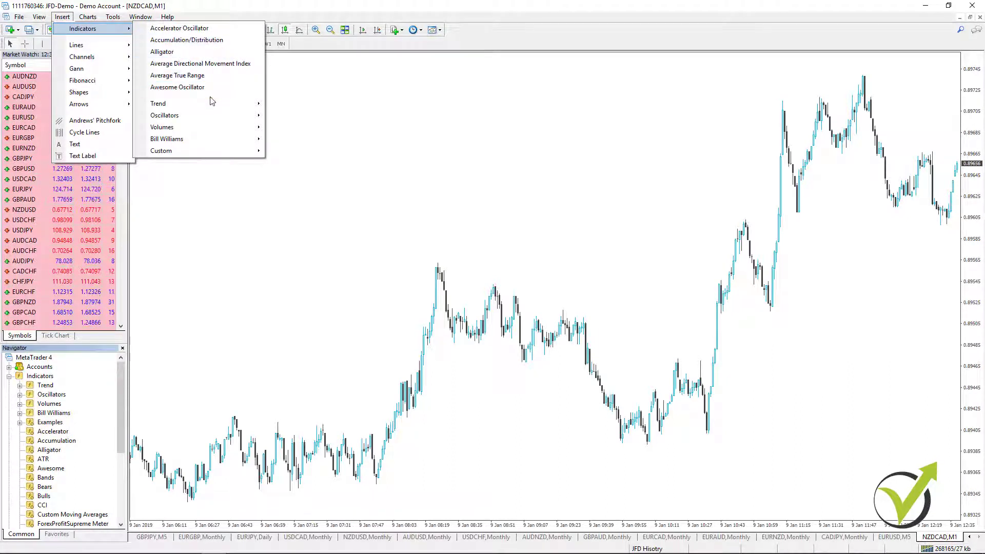
pyautogui.moveTo(213, 109)
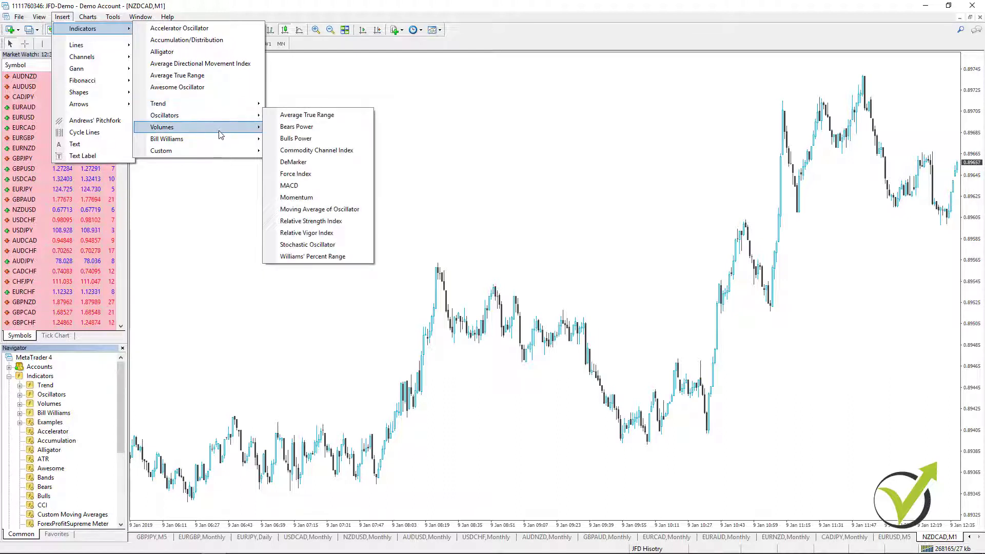
pyautogui.moveTo(220, 132)
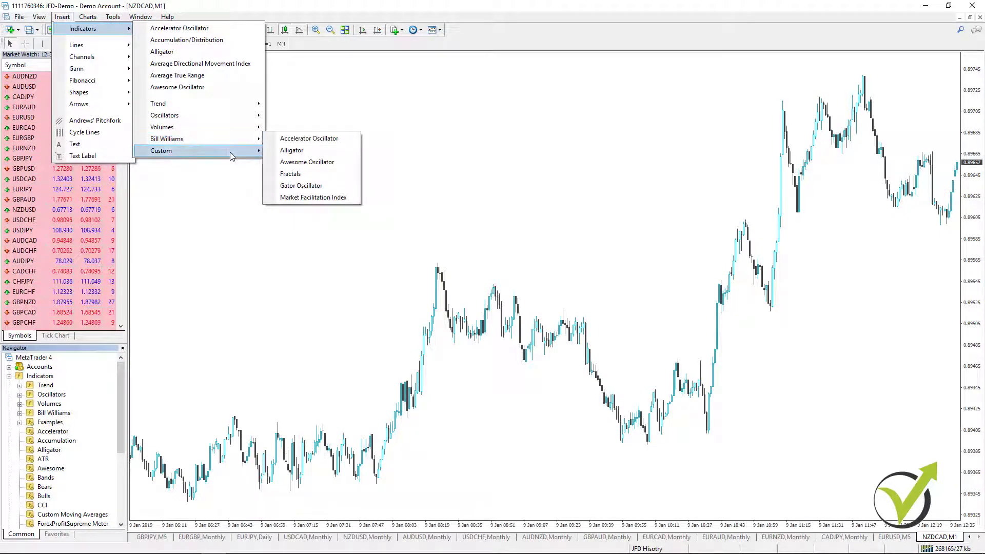
pyautogui.moveTo(231, 154)
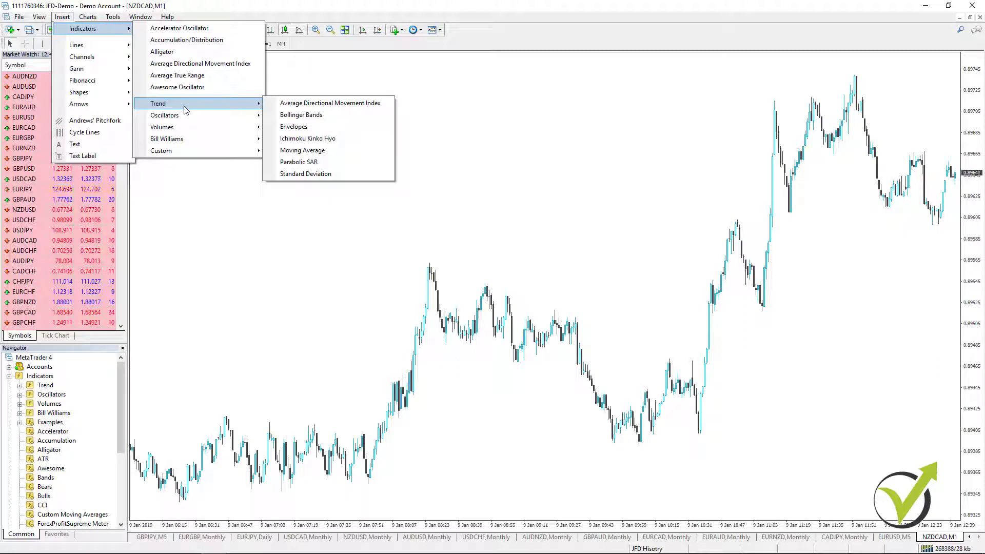
pyautogui.click(294, 105)
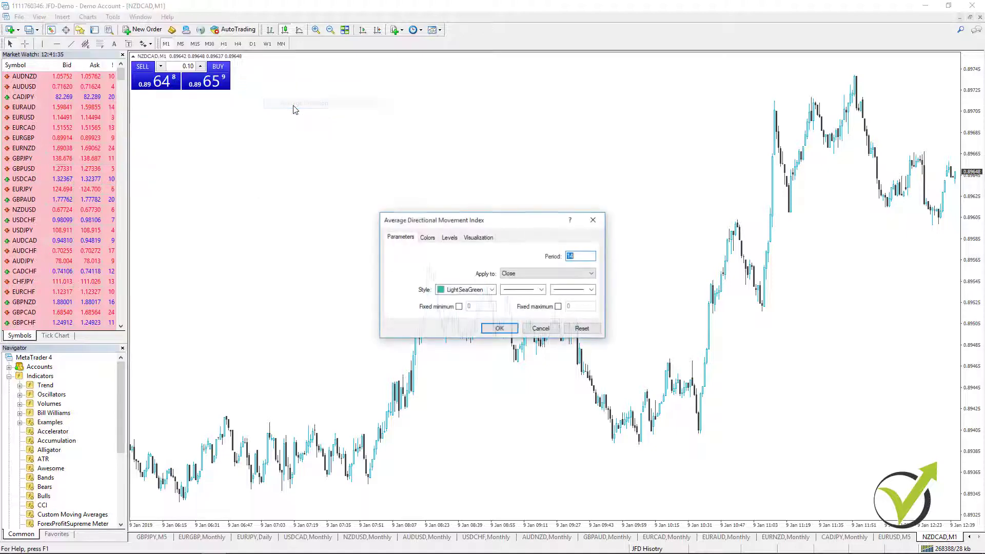
pyautogui.click(499, 331)
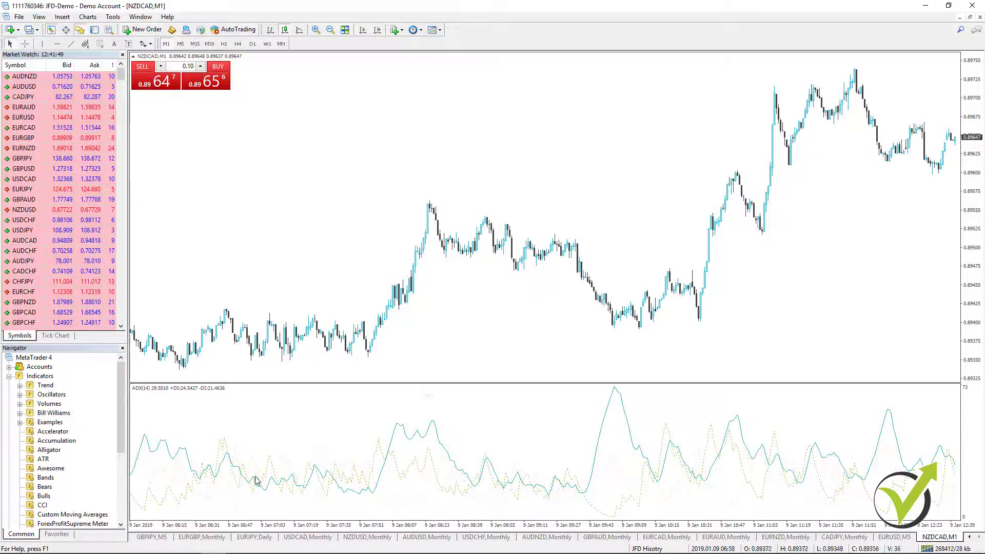
# Change the -DI line color of the chart's Average Directional Movement Index to Red.
pyautogui.moveTo(276, 479)
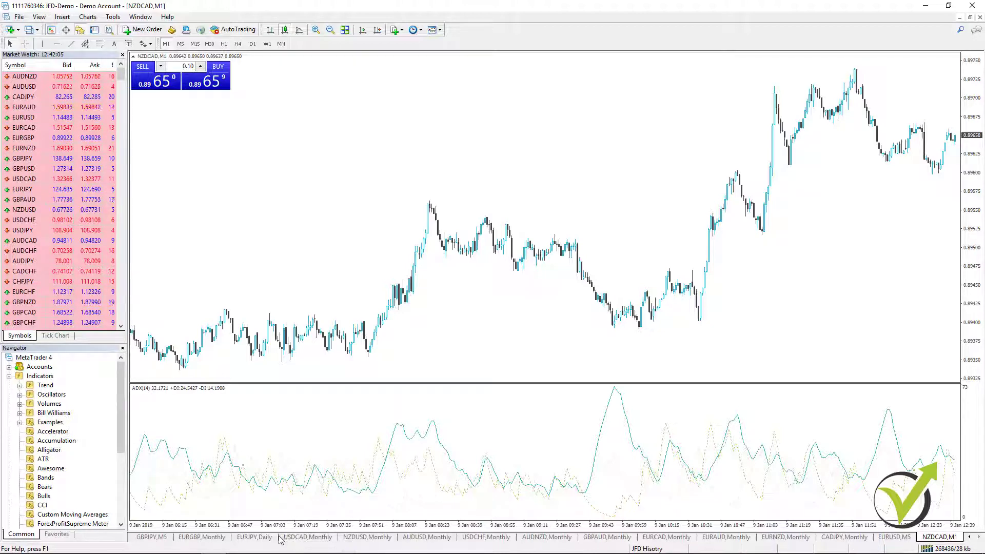
pyautogui.moveTo(167, 472)
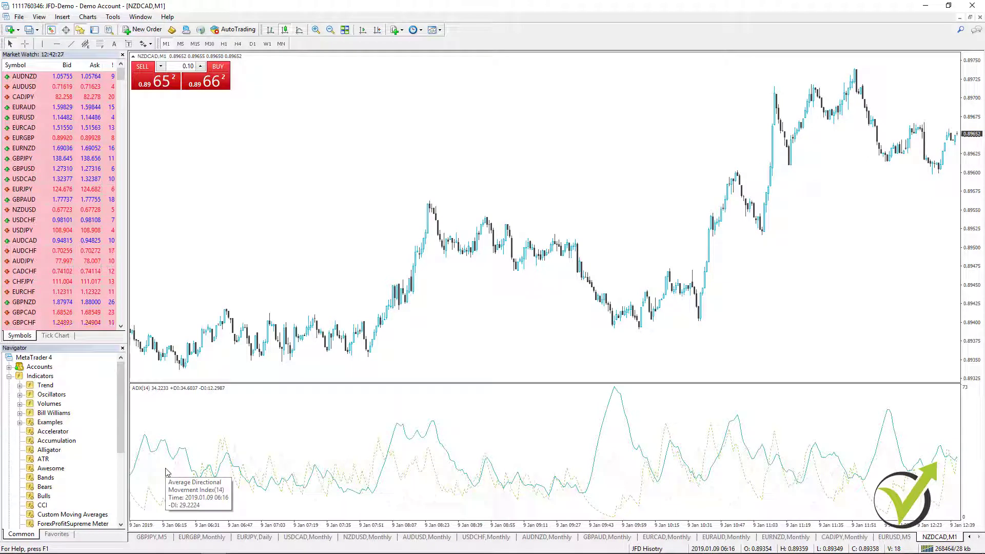
pyautogui.moveTo(172, 494)
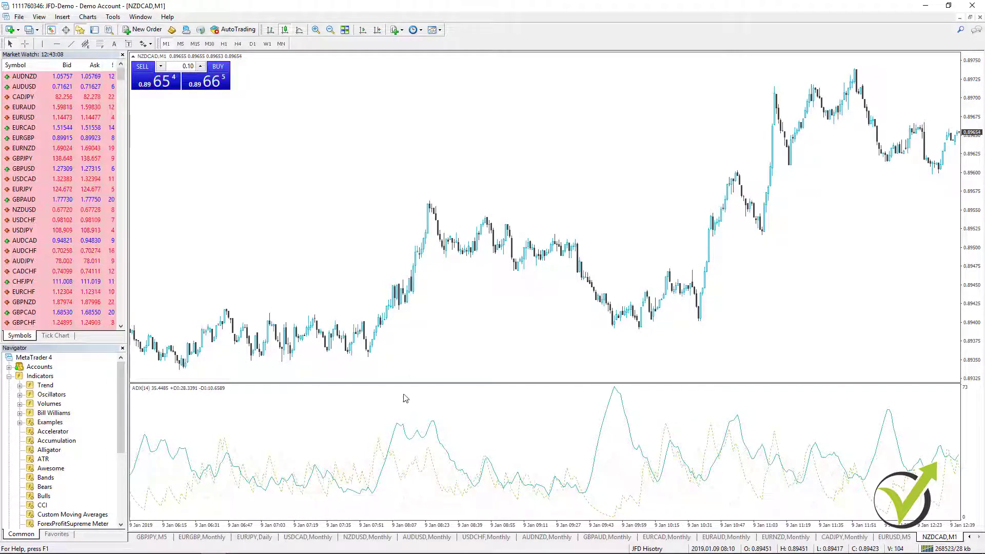
pyautogui.rightClick(403, 417)
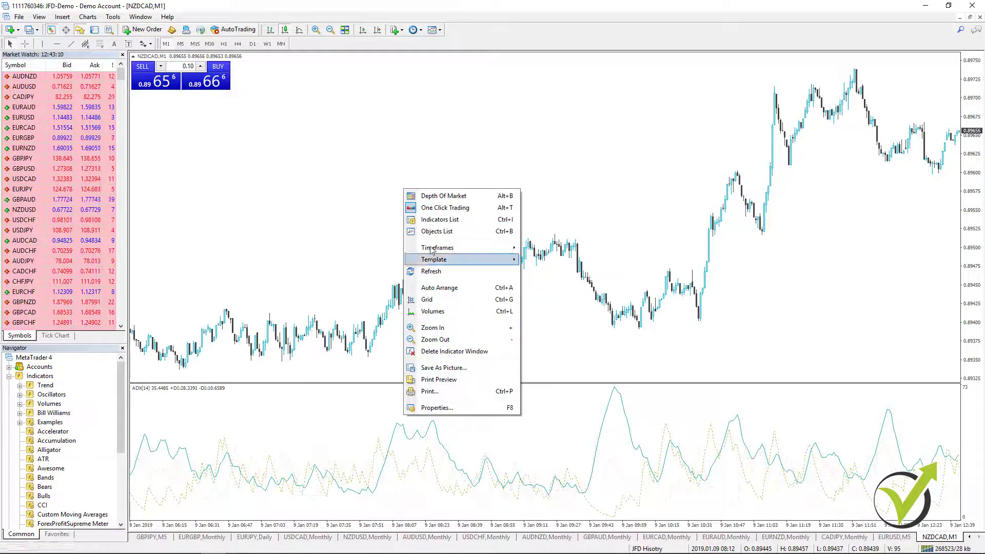
pyautogui.click(435, 219)
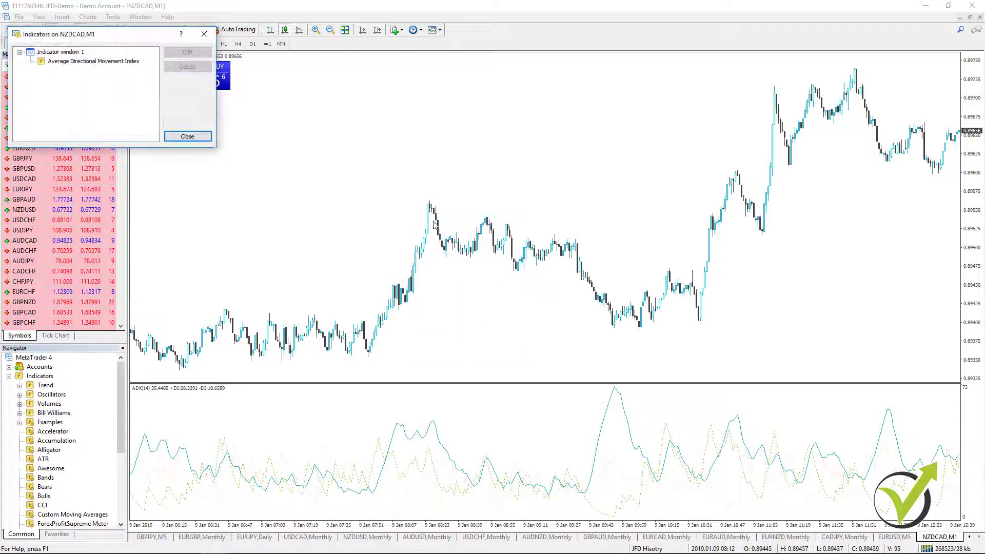
pyautogui.click(96, 65)
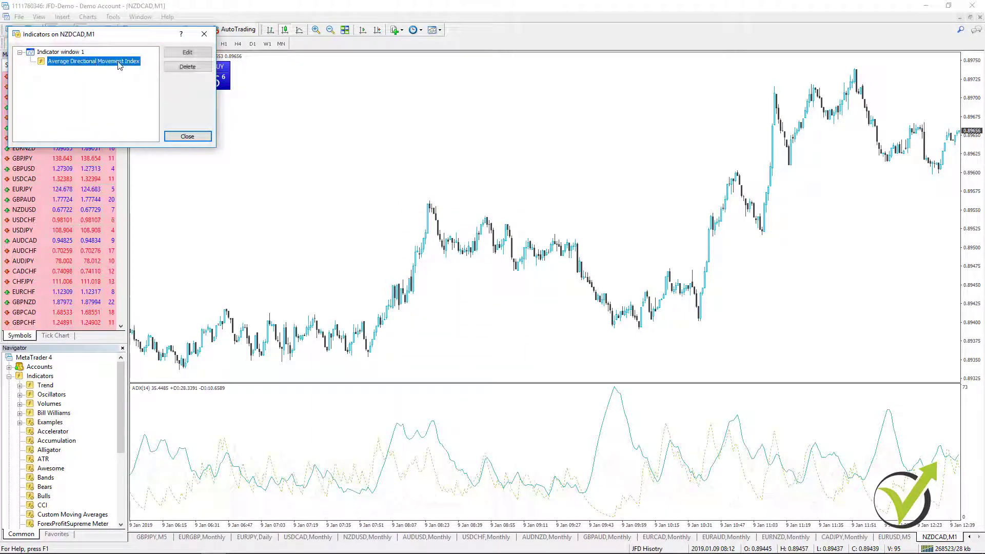
pyautogui.click(187, 52)
pyautogui.click(55, 49)
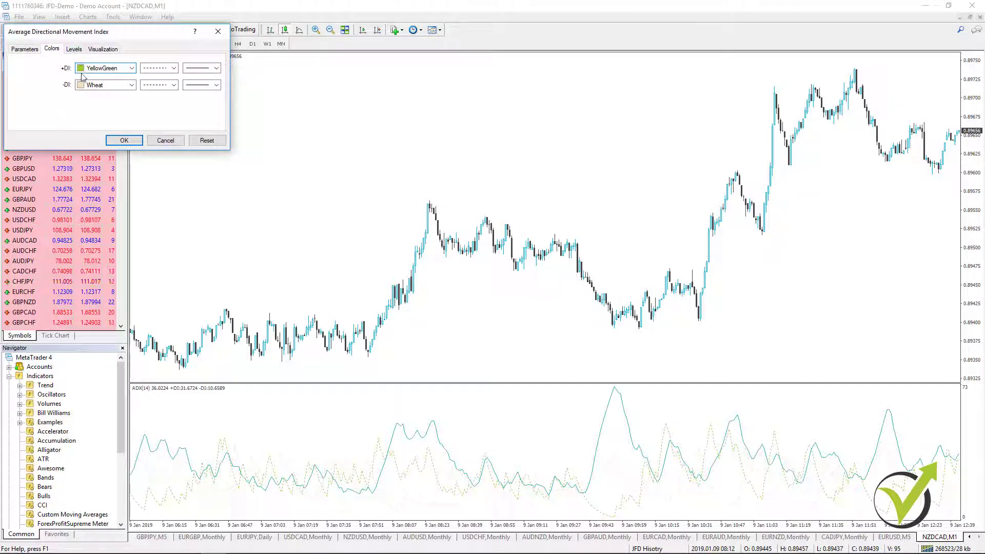
pyautogui.click(132, 86)
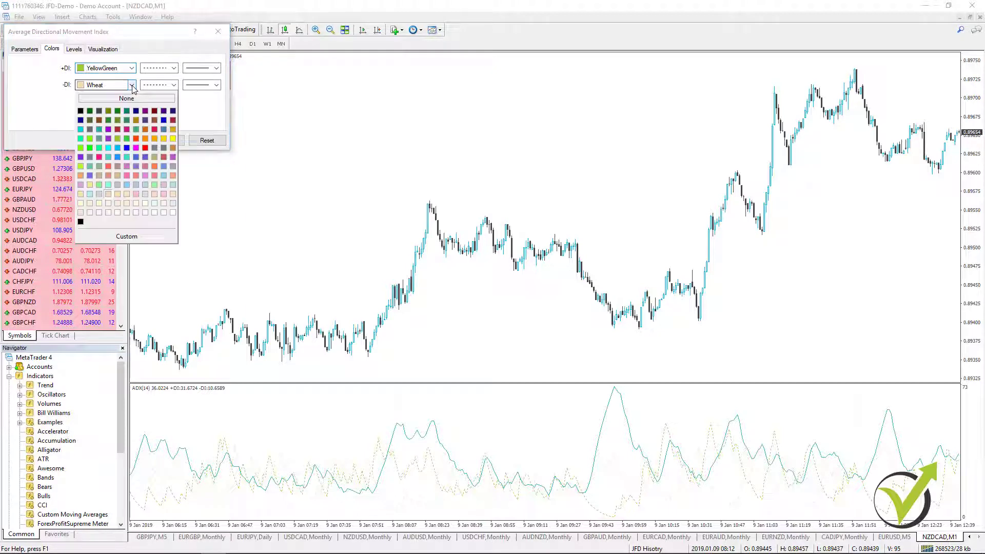
pyautogui.click(145, 148)
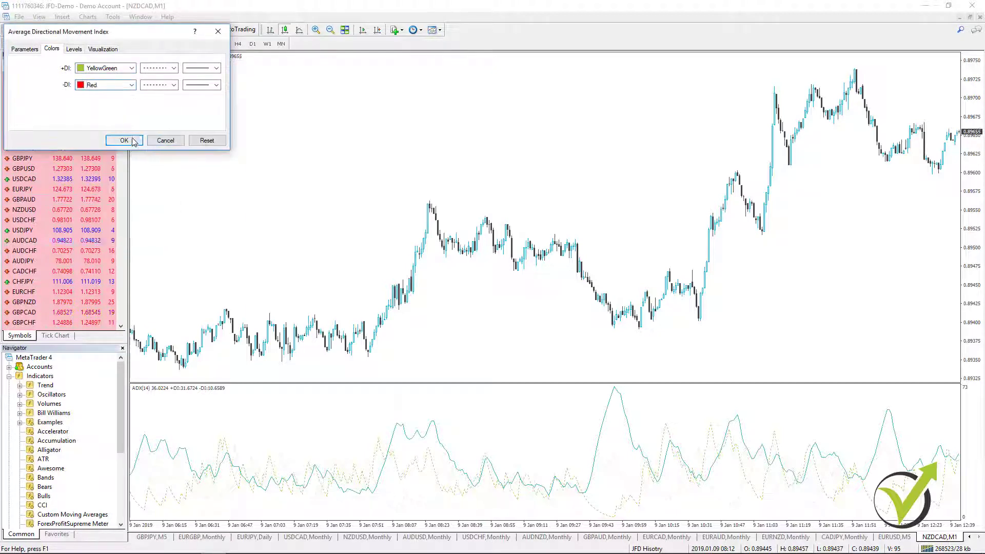
pyautogui.click(124, 141)
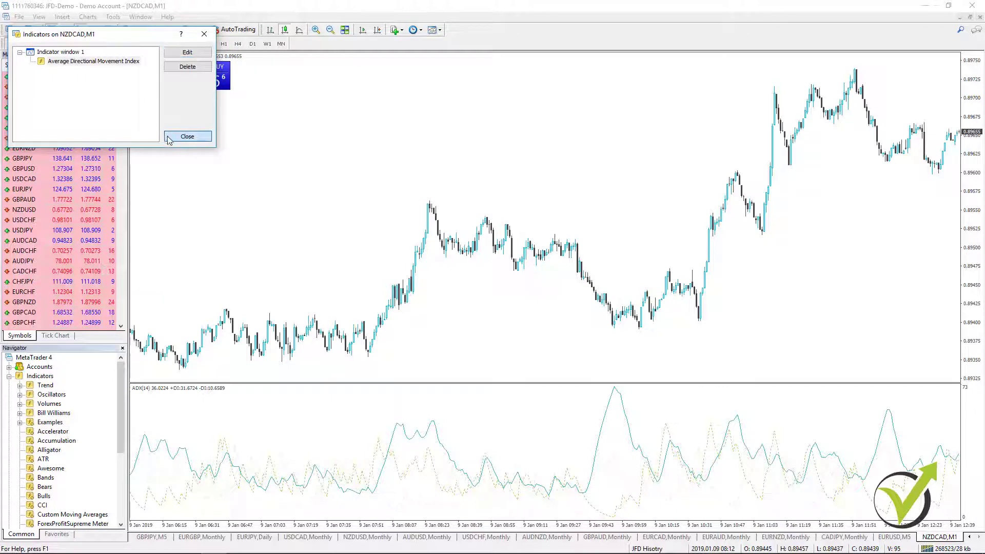
pyautogui.click(198, 137)
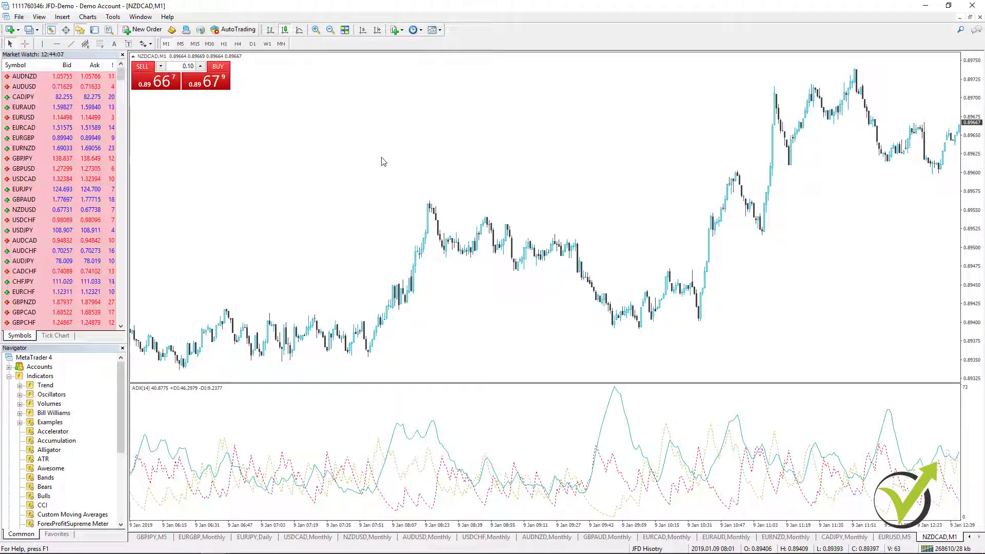
# Remove the Average Directional Movement Index from the chart and add Bollinger Bands with period 20, shift 0 and deviations 2, applied to Close.
pyautogui.rightClick(368, 155)
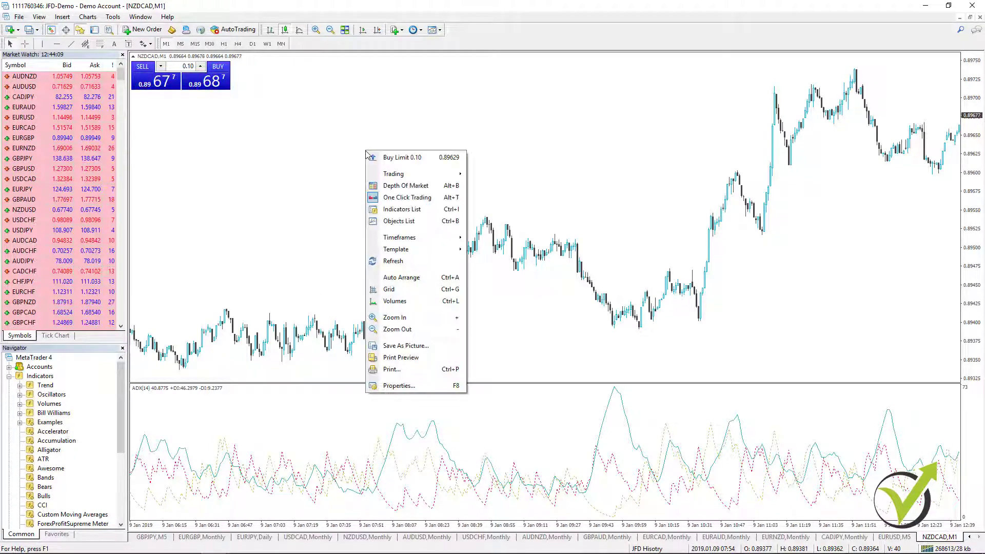
pyautogui.click(62, 16)
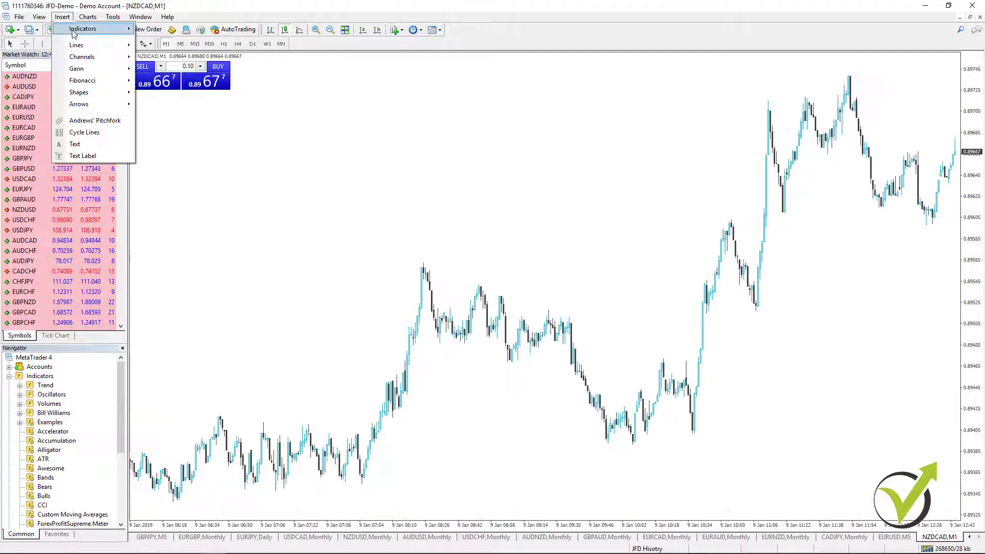
pyautogui.moveTo(74, 34)
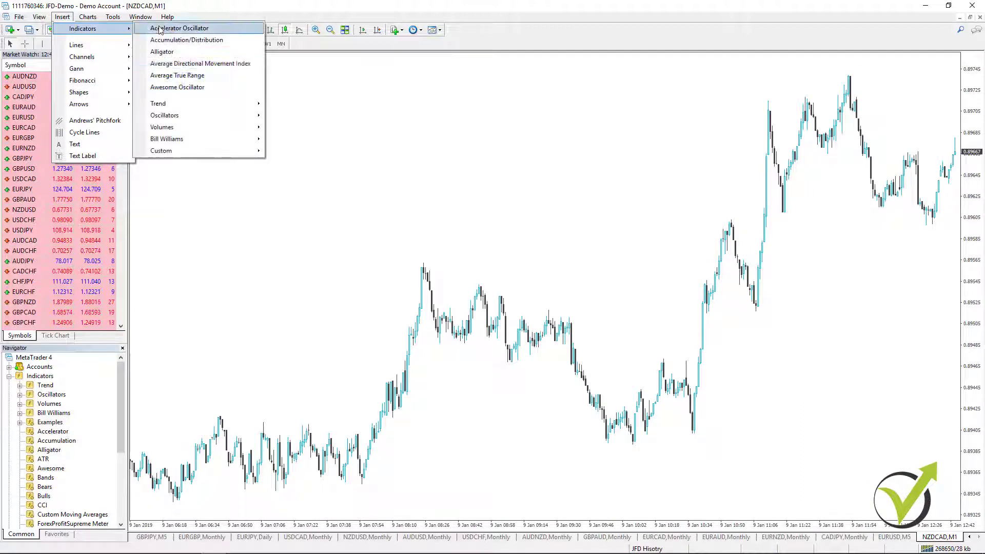
pyautogui.moveTo(188, 108)
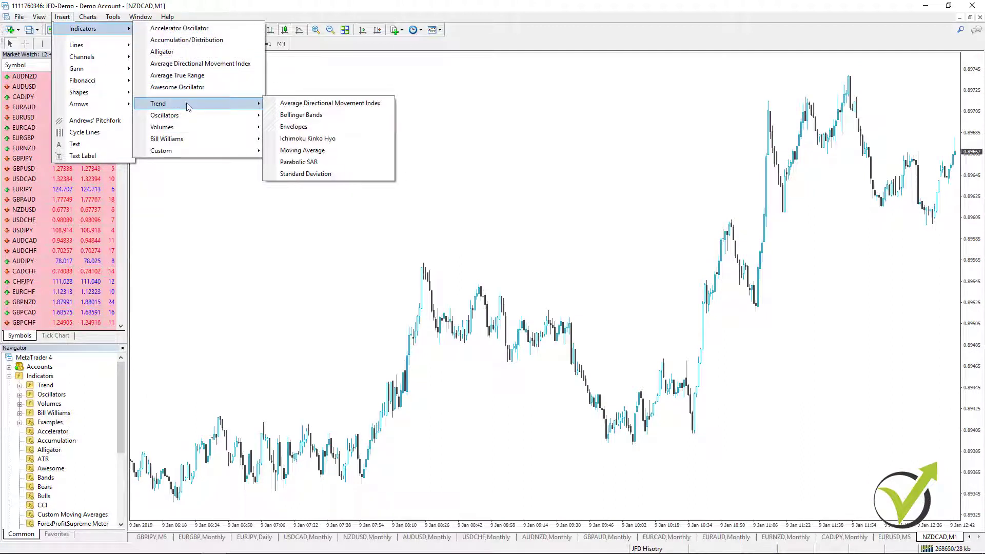
pyautogui.click(317, 119)
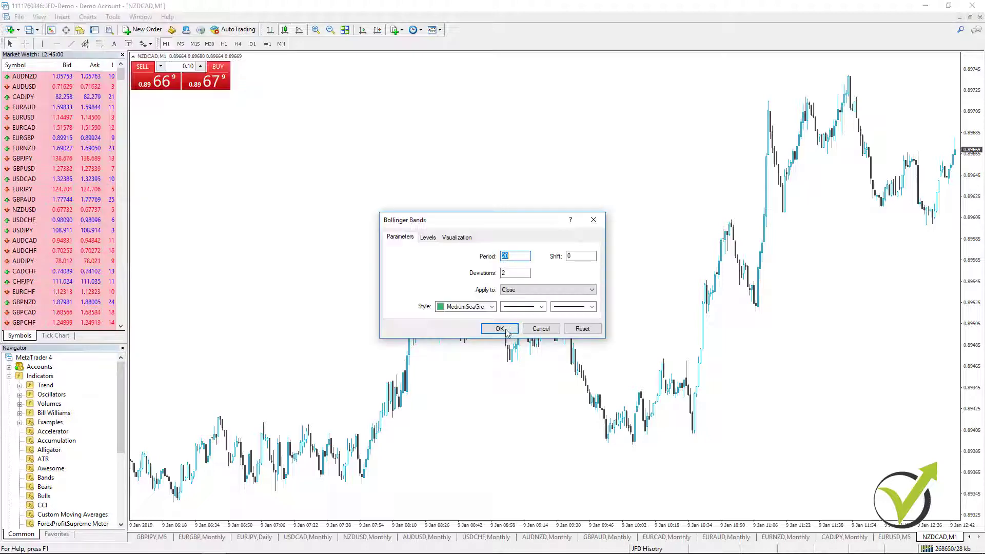
pyautogui.click(500, 329)
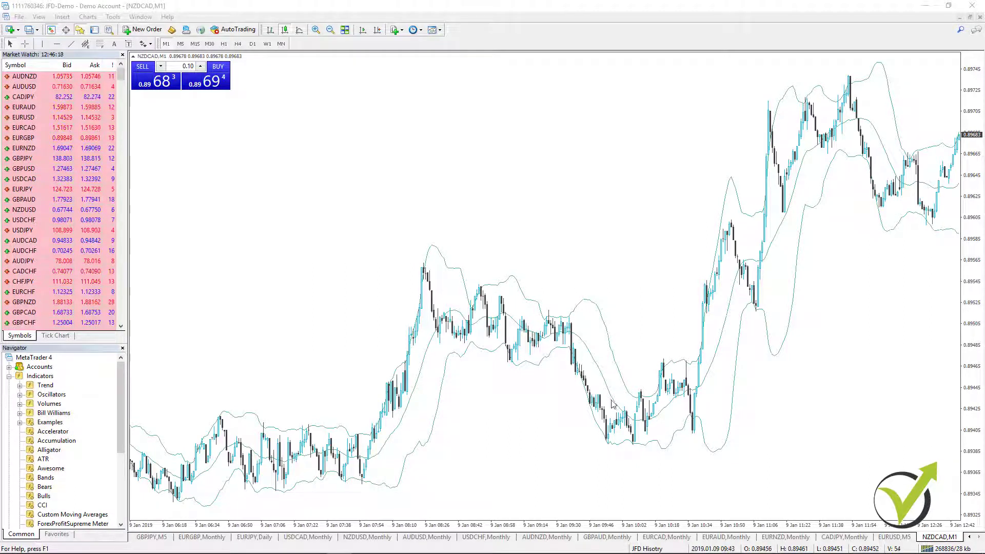
# Examine how price moves relative to the Bollinger Bands across earlier and recent periods of the NZDCAD,M1 chart.
pyautogui.moveTo(260, 409); pyautogui.dragTo(829, 382)
pyautogui.moveTo(325, 315); pyautogui.dragTo(666, 342)
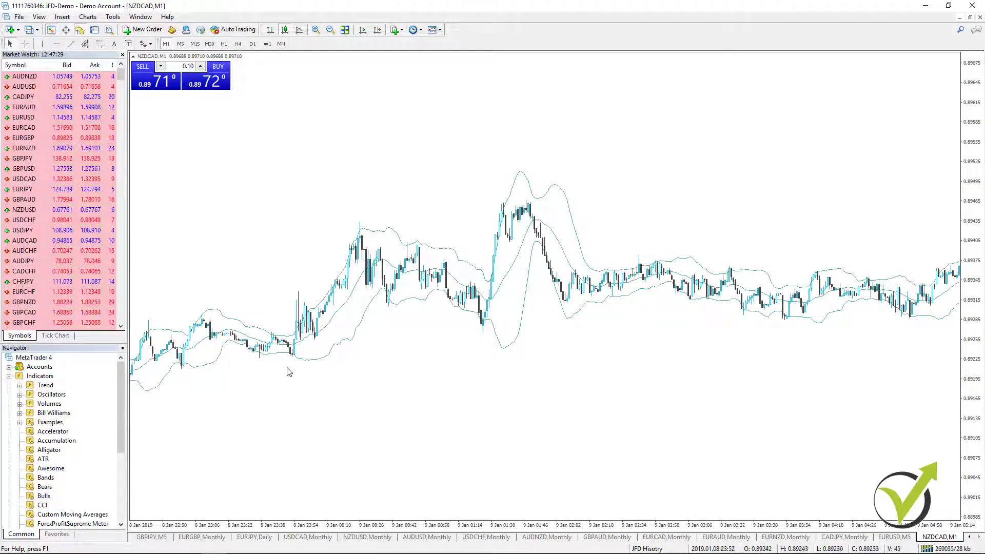
pyautogui.moveTo(411, 306)
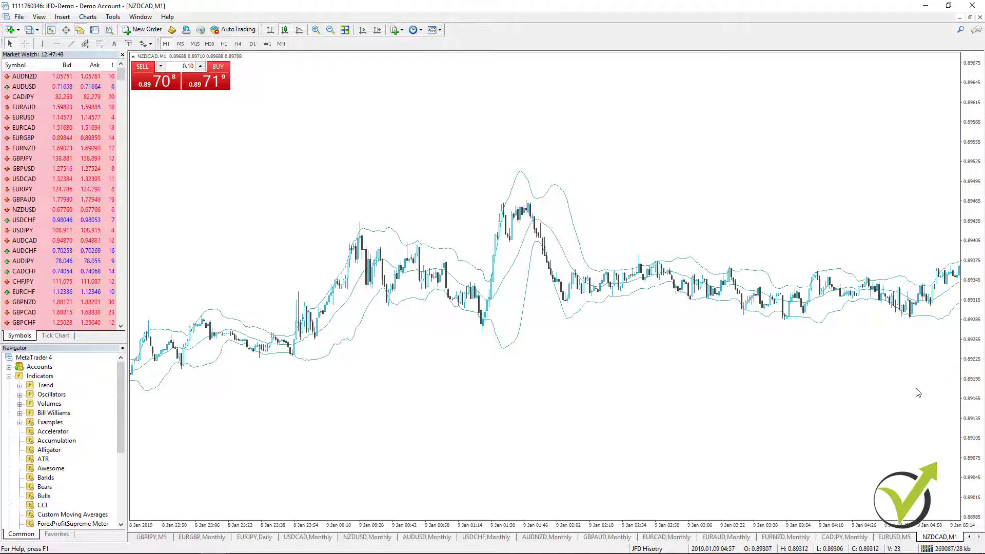
pyautogui.moveTo(918, 392); pyautogui.dragTo(392, 364)
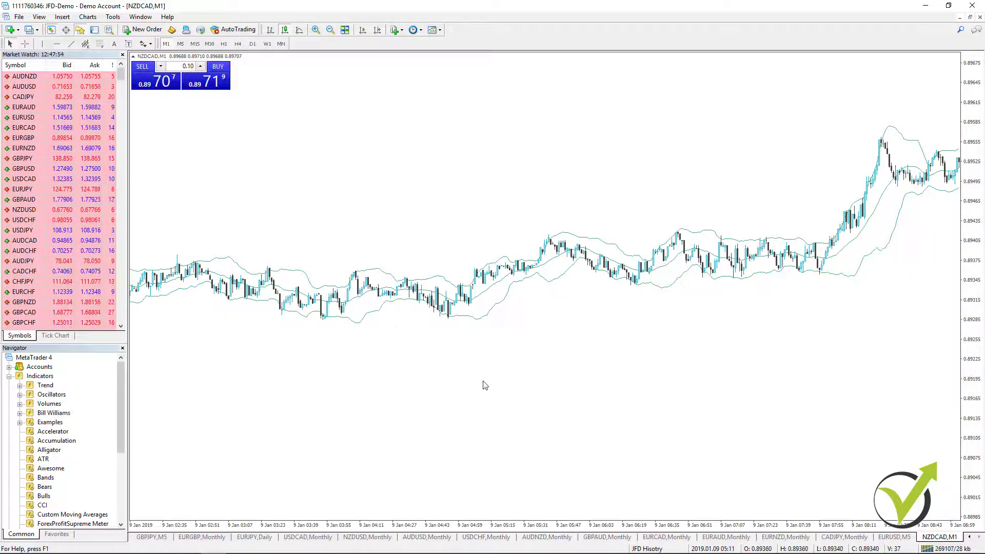
pyautogui.moveTo(801, 363); pyautogui.dragTo(310, 347)
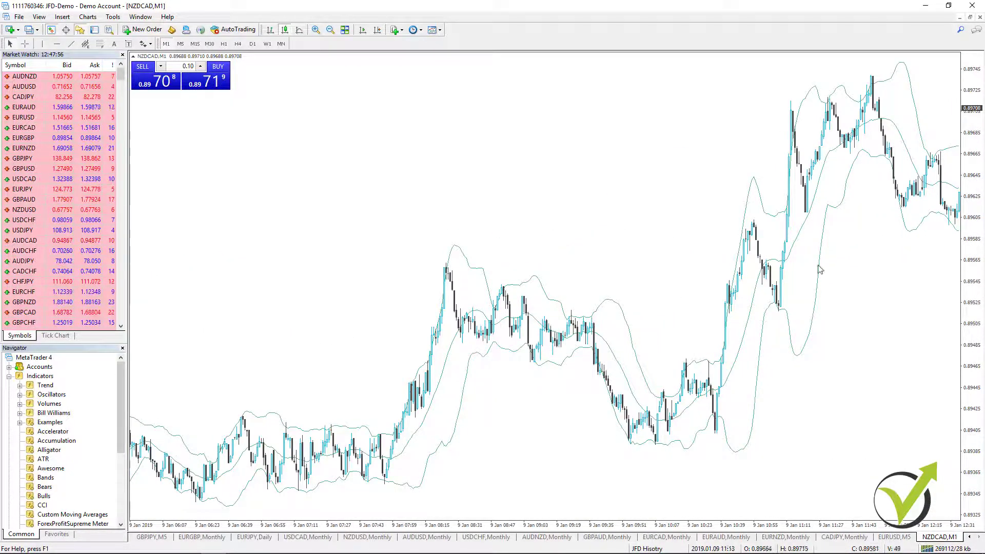
pyautogui.moveTo(820, 269); pyautogui.dragTo(392, 254)
# Delete the Bollinger Bands indicator from the NZDCAD,M1 chart.
pyautogui.rightClick(361, 215)
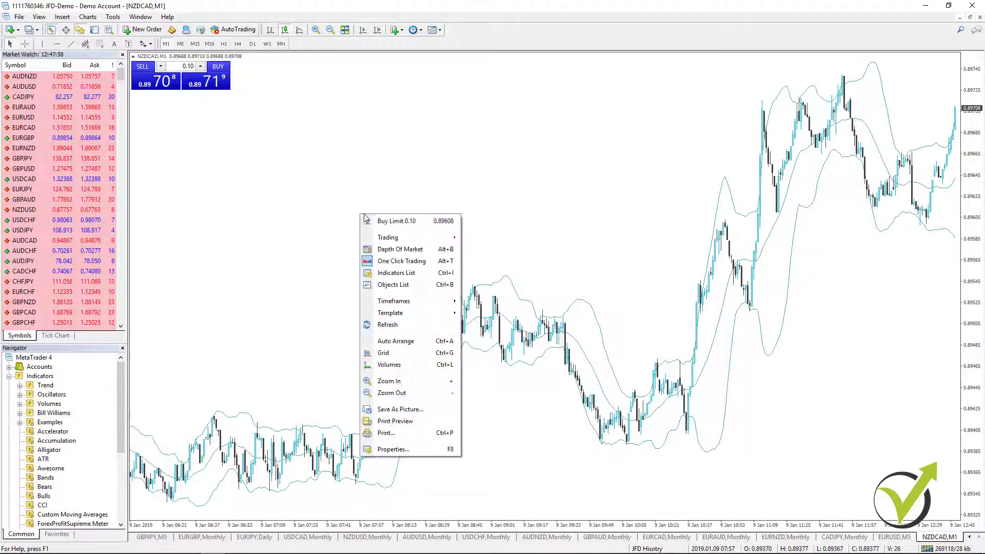
pyautogui.click(435, 273)
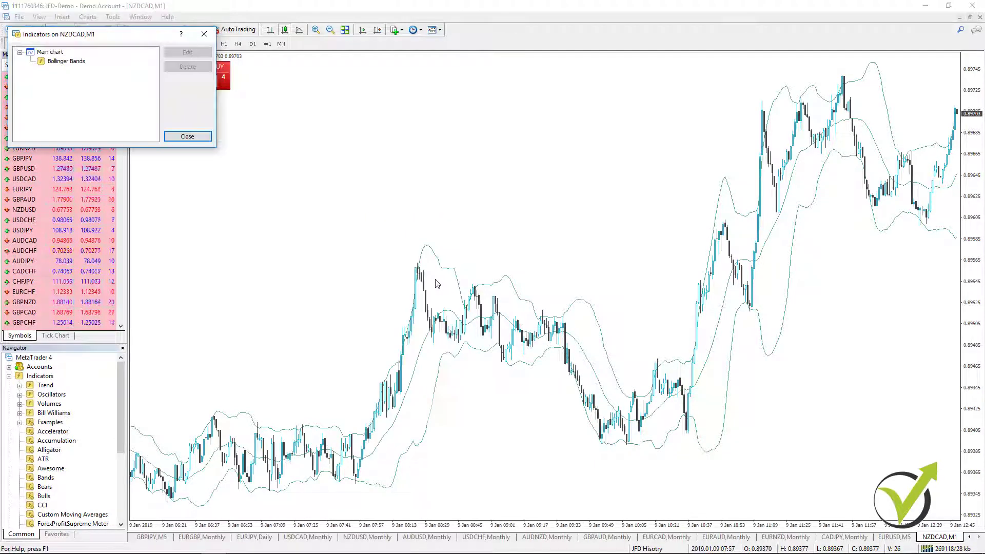
pyautogui.click(77, 62)
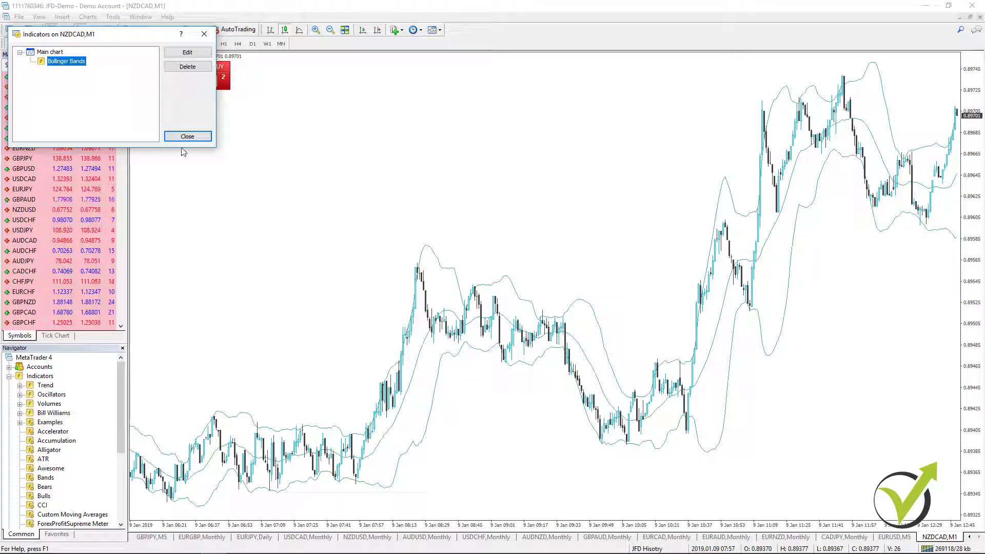
pyautogui.click(175, 67)
pyautogui.click(188, 137)
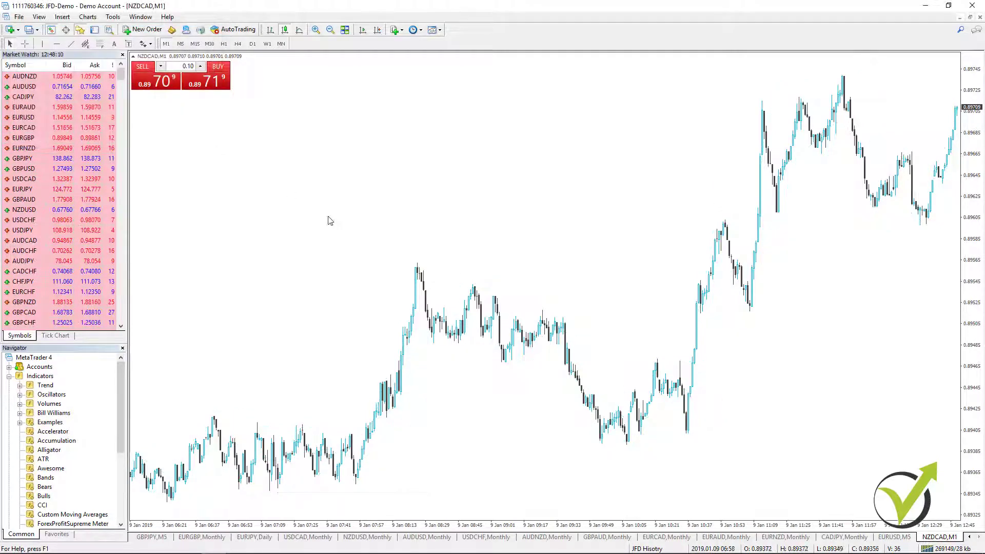
# Add the trend indicator Envelopes with period 170, shift 0, Simple MA method, applied to Close, and deviation 0.20%.
pyautogui.click(62, 17)
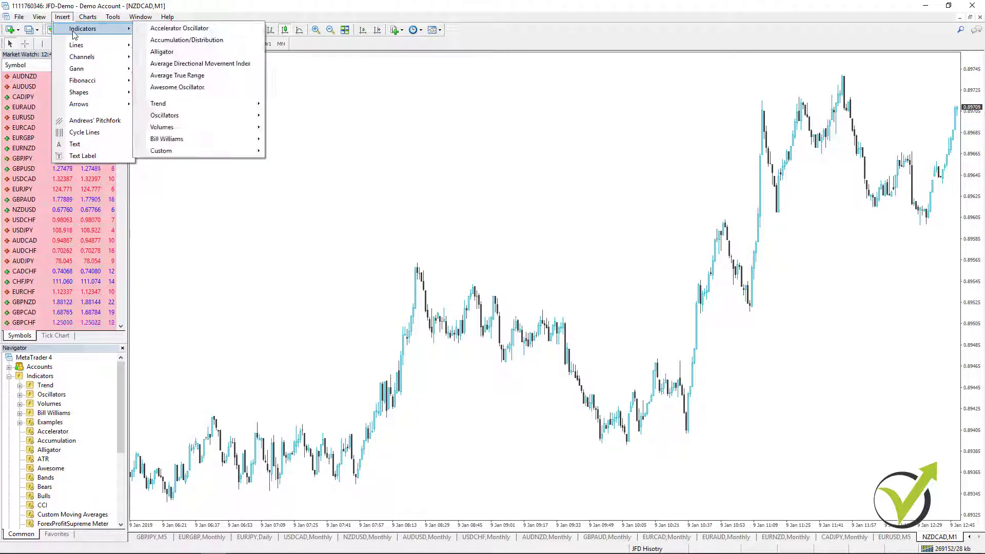
pyautogui.moveTo(183, 106)
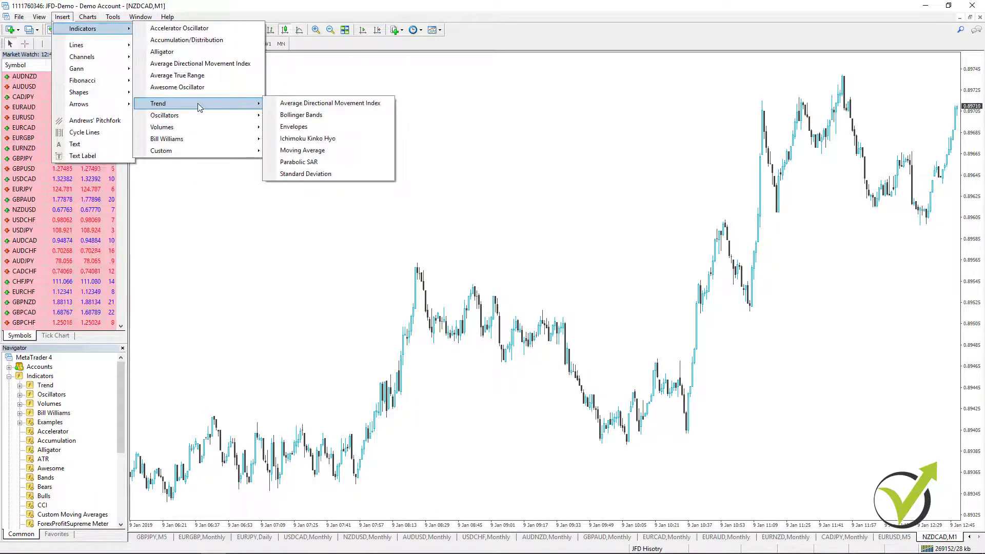
pyautogui.click(310, 128)
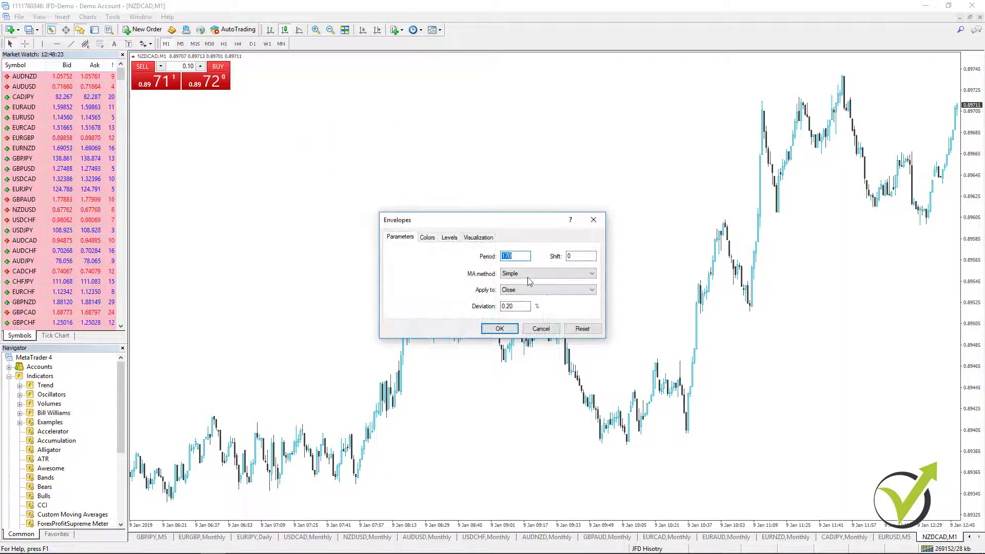
pyautogui.click(500, 329)
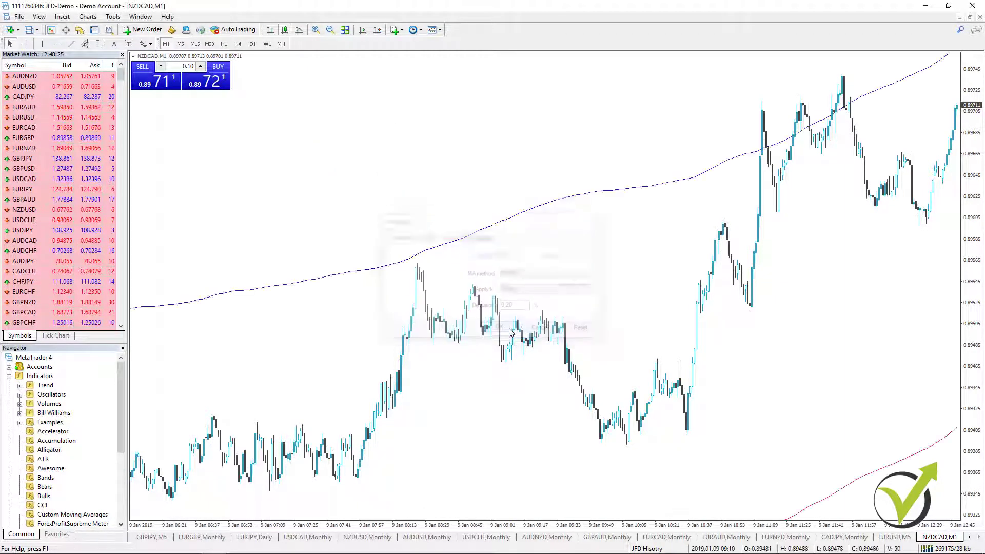
pyautogui.moveTo(972, 205); pyautogui.dragTo(972, 251)
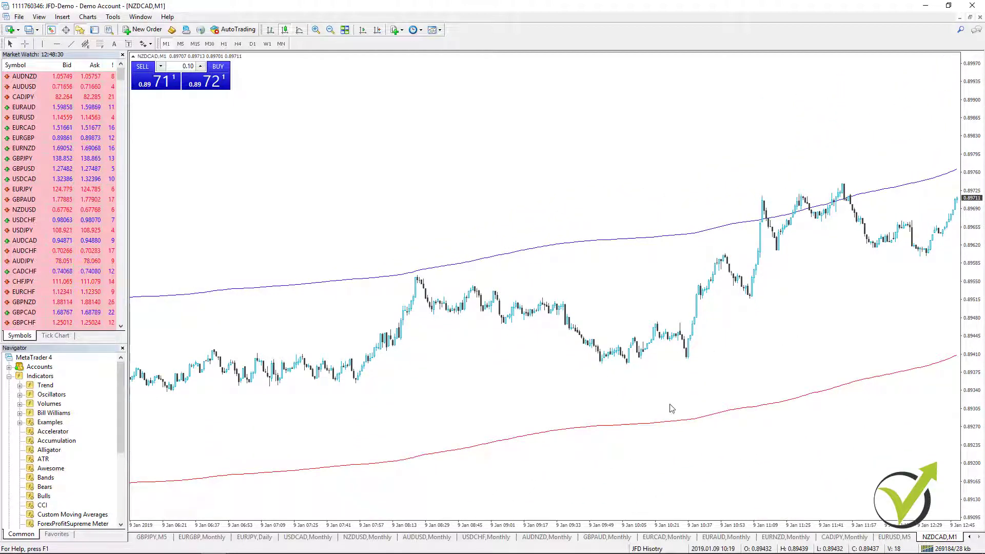
pyautogui.moveTo(374, 308); pyautogui.dragTo(798, 293)
pyautogui.moveTo(432, 334); pyautogui.dragTo(197, 345)
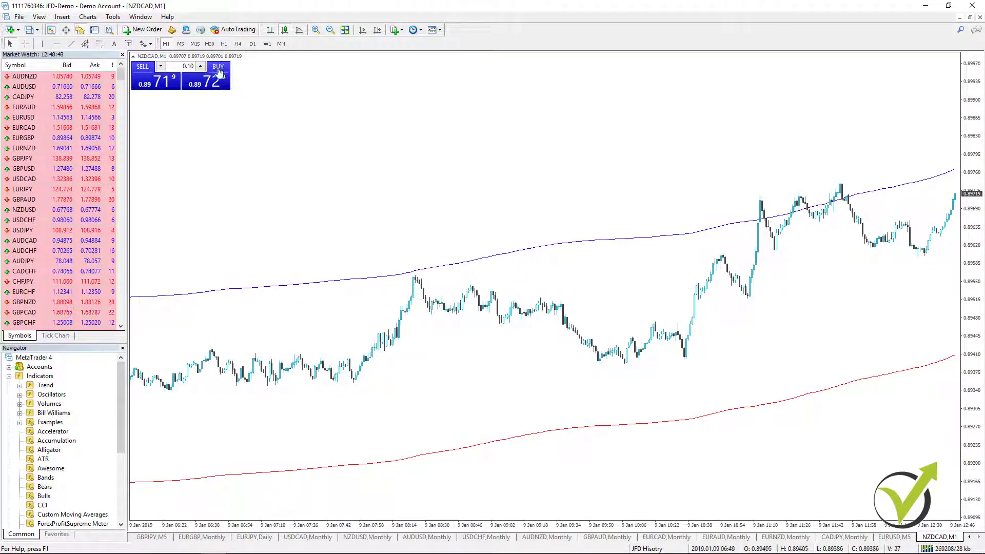
# Switch the NZDCAD chart to the H1 timeframe and examine price against the Envelopes lines.
pyautogui.click(223, 43)
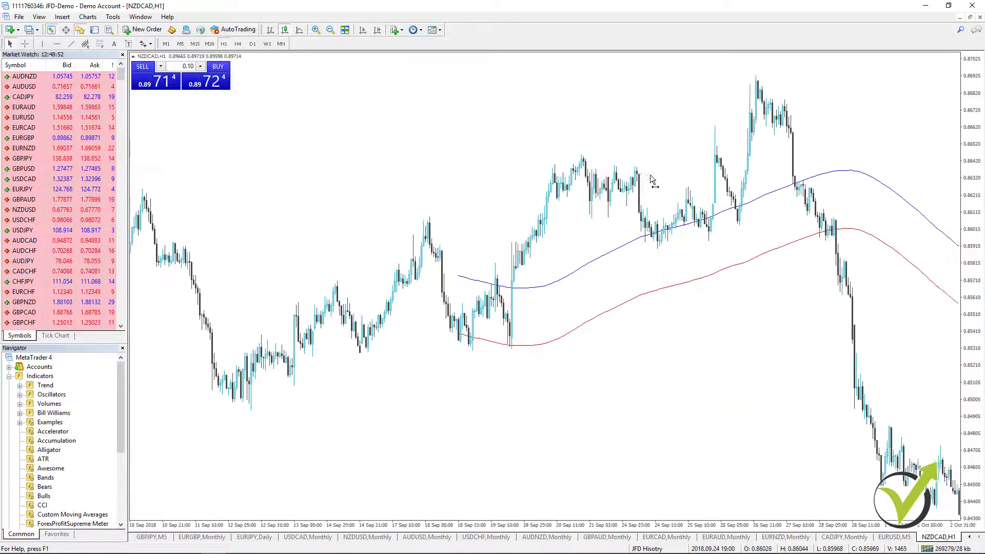
pyautogui.moveTo(652, 180); pyautogui.dragTo(430, 225)
pyautogui.moveTo(771, 191); pyautogui.dragTo(488, 178)
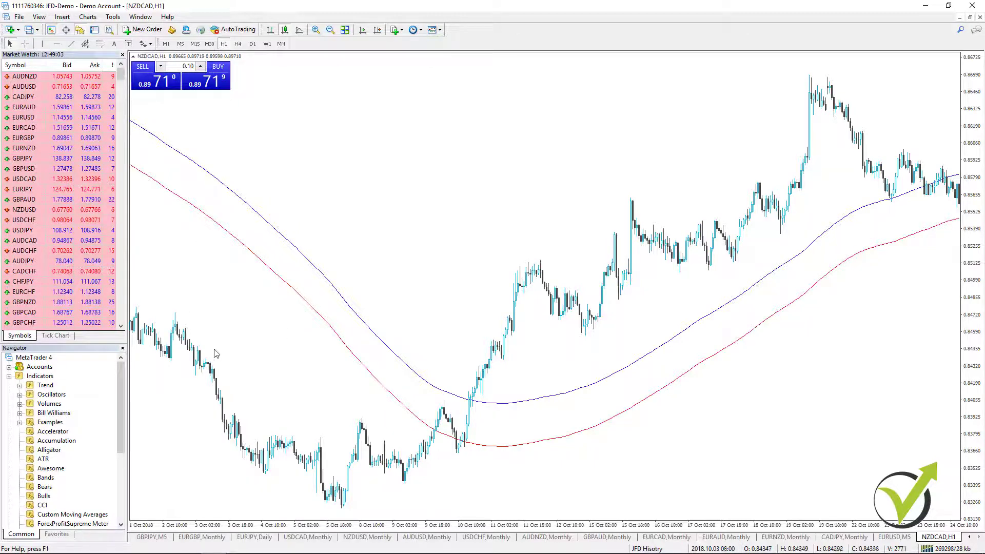
pyautogui.moveTo(252, 410); pyautogui.dragTo(403, 416)
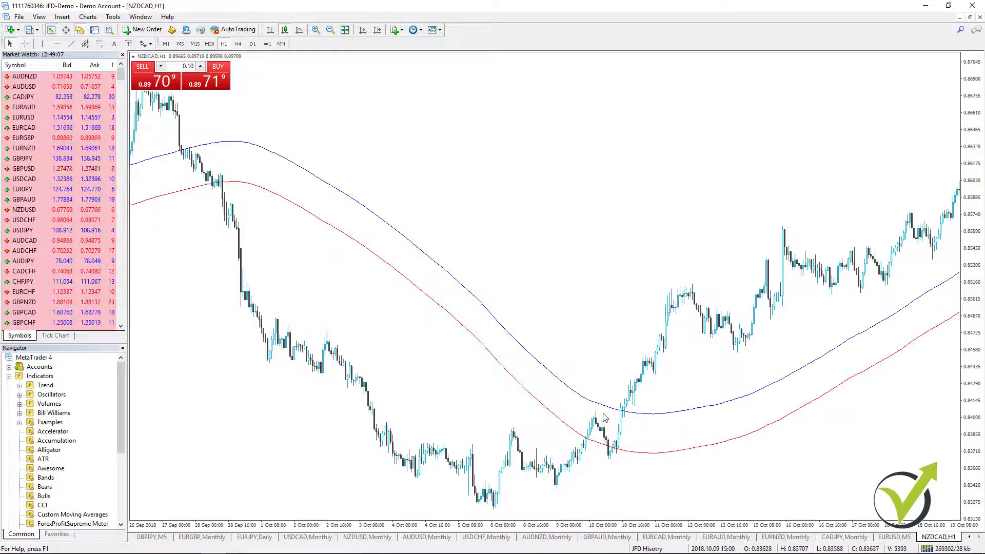
pyautogui.moveTo(700, 307); pyautogui.dragTo(364, 433)
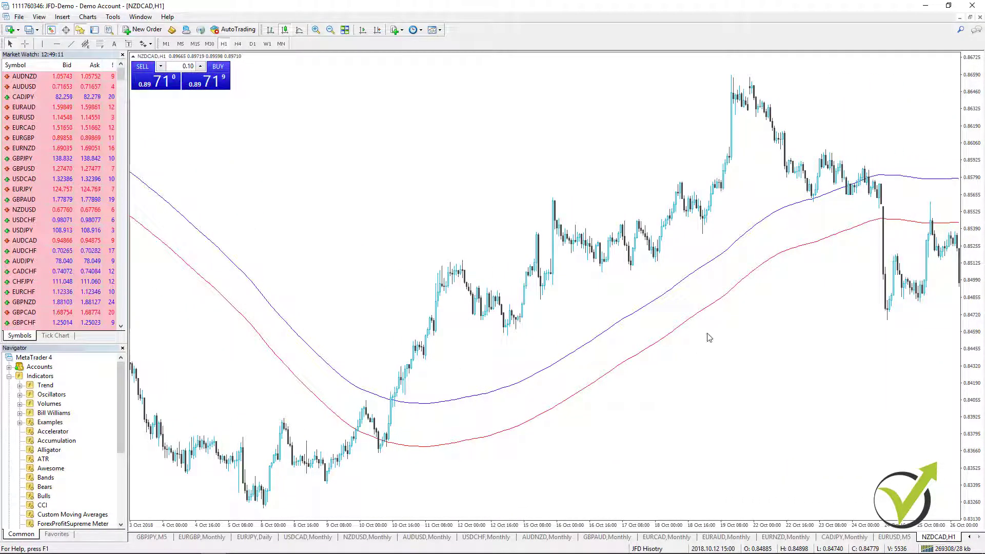
pyautogui.moveTo(809, 220); pyautogui.dragTo(627, 305)
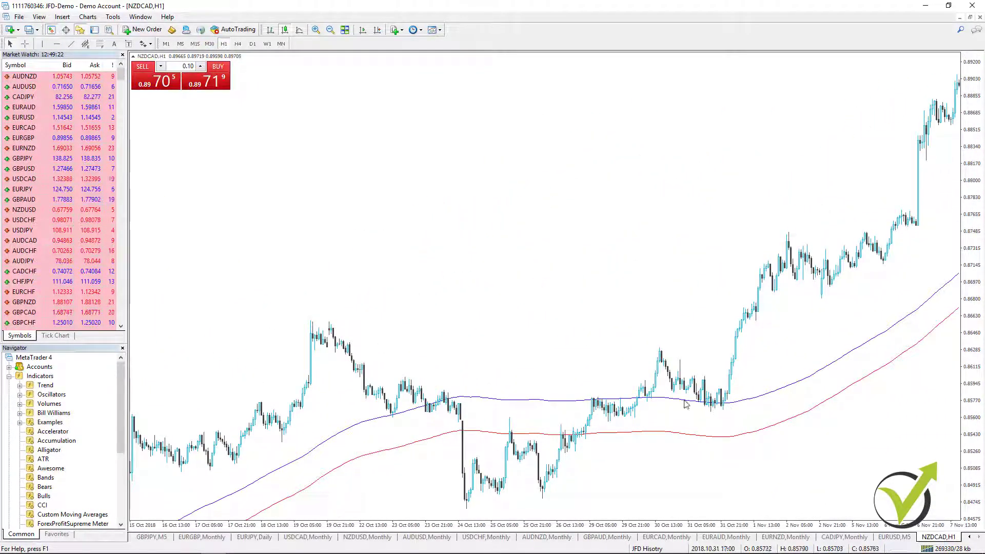
# Set the deviation of the chart's Envelopes indicator to 1%.
pyautogui.rightClick(369, 162)
pyautogui.click(395, 213)
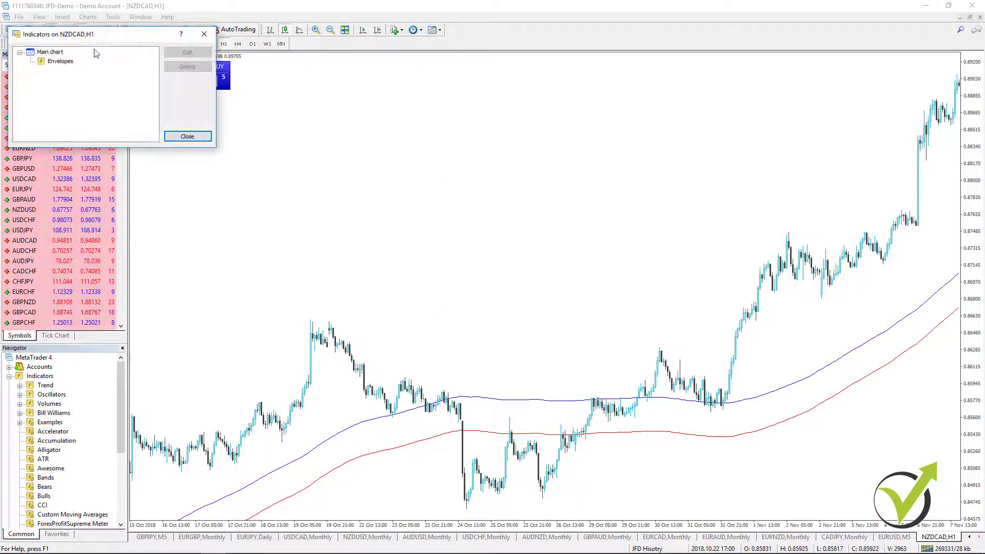
pyautogui.click(60, 61)
pyautogui.click(187, 52)
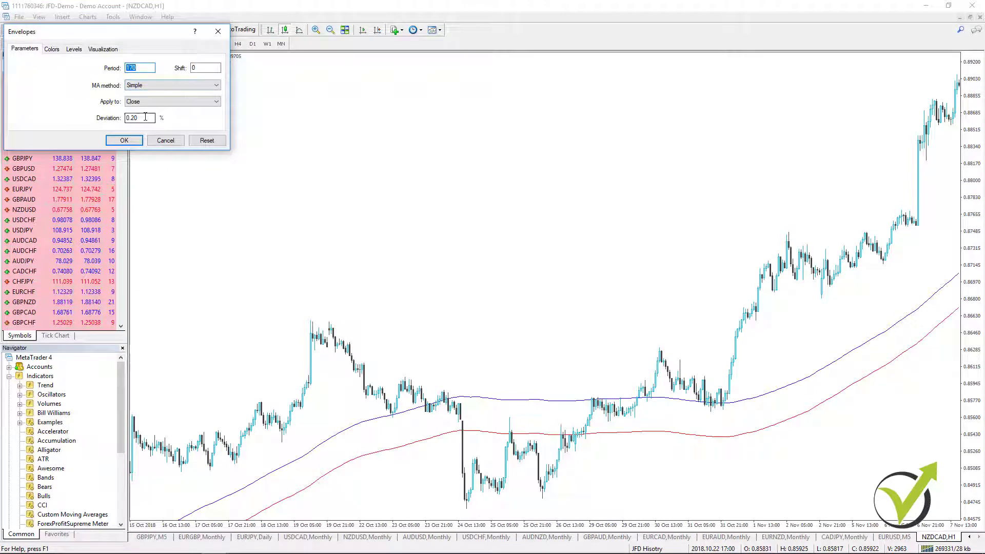
pyautogui.moveTo(146, 117); pyautogui.dragTo(132, 125)
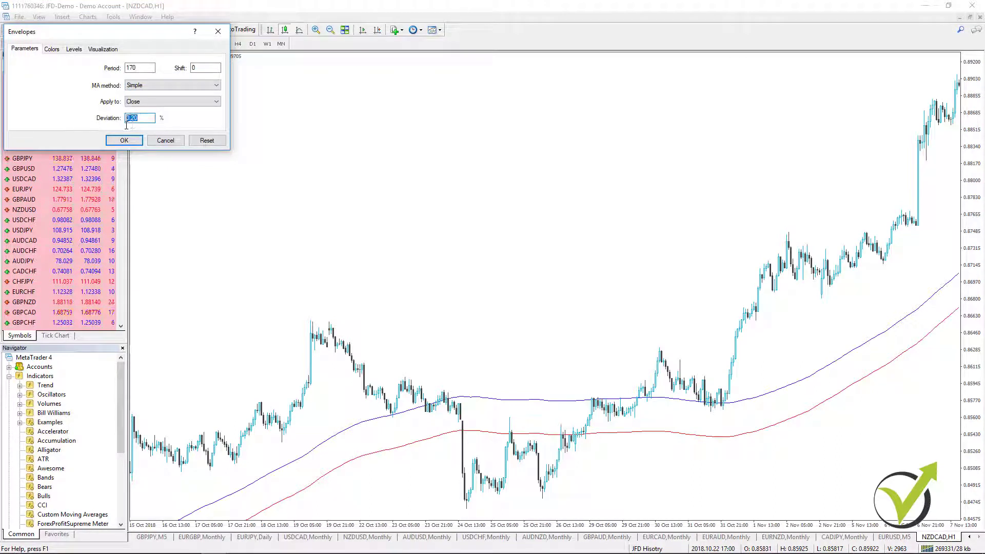
pyautogui.write('1')
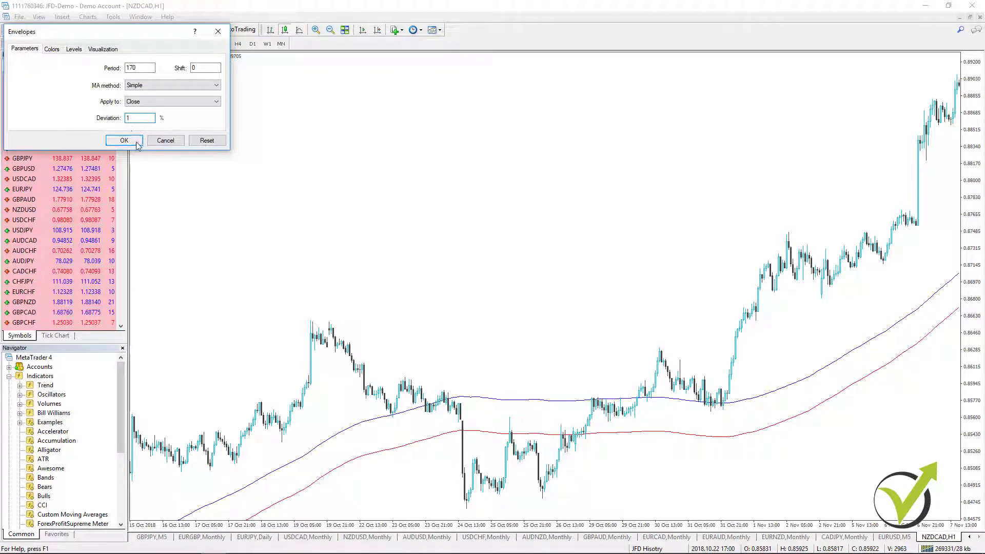
pyautogui.click(125, 140)
pyautogui.click(176, 138)
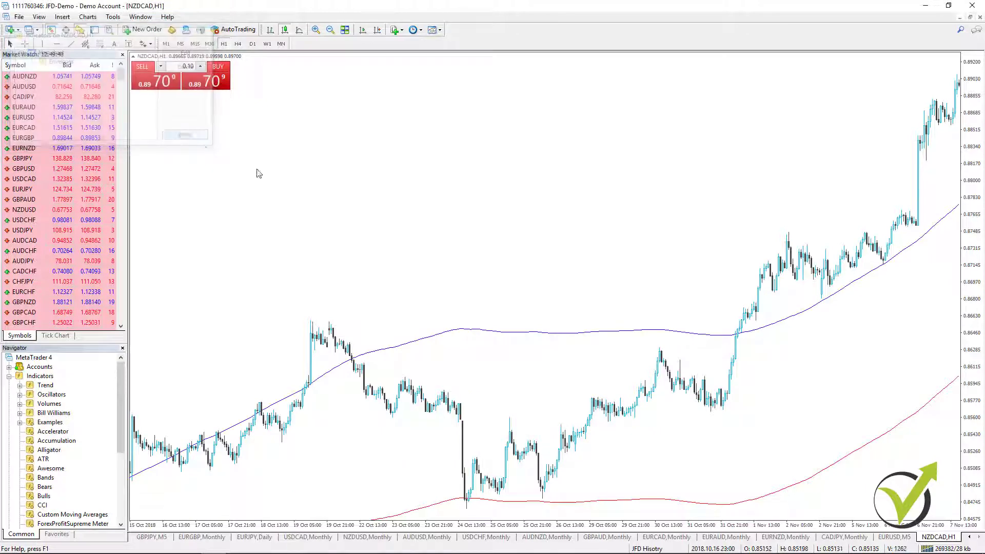
# Review price against the widened Envelopes, and delete the indicator from the NZDCAD,H1 chart.
pyautogui.moveTo(618, 395); pyautogui.dragTo(464, 403)
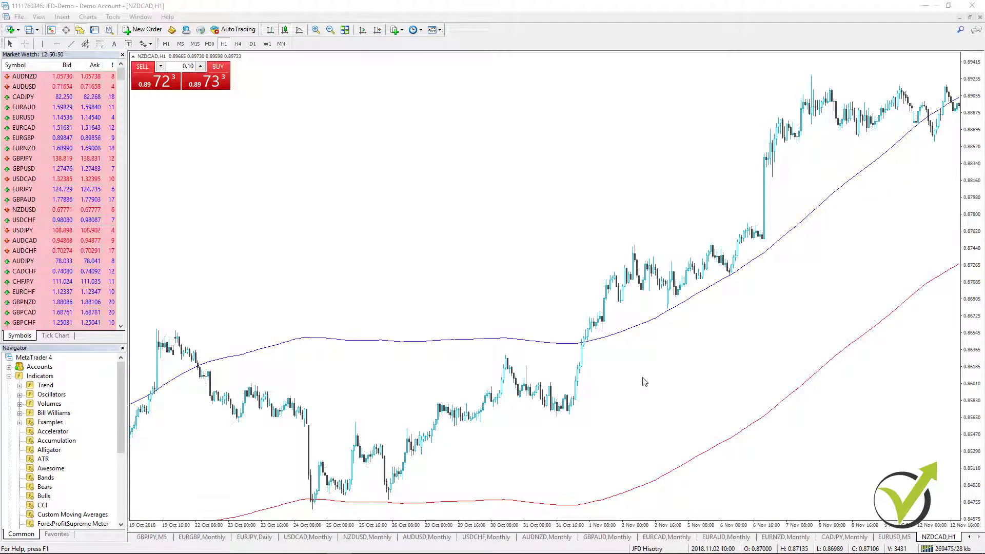
pyautogui.moveTo(327, 459); pyautogui.dragTo(416, 448)
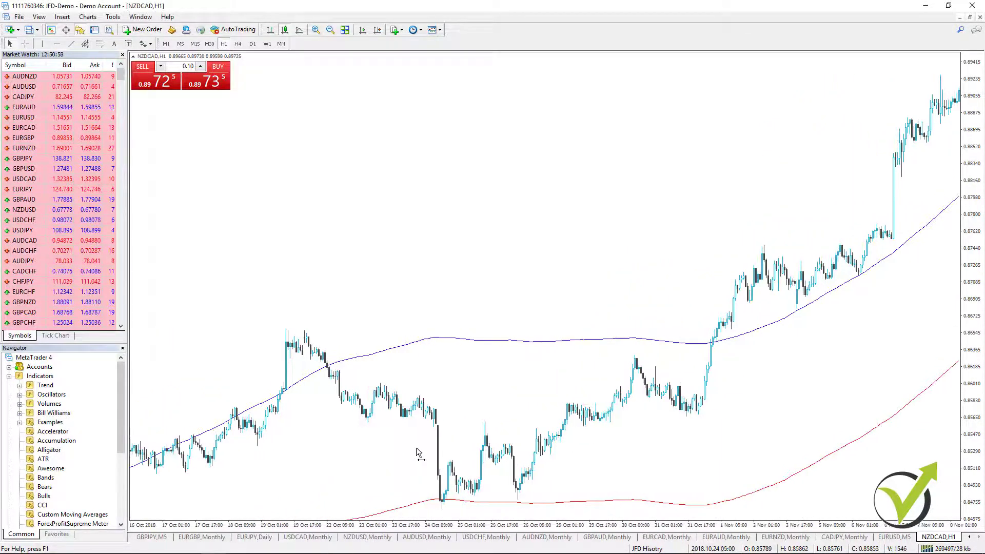
pyautogui.moveTo(604, 440); pyautogui.dragTo(418, 437)
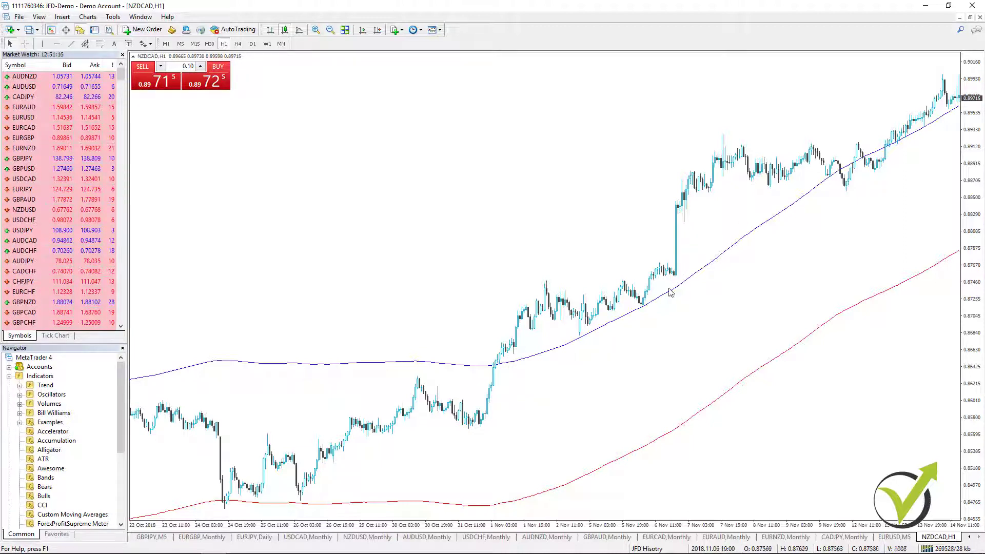
pyautogui.moveTo(408, 372); pyautogui.dragTo(618, 353)
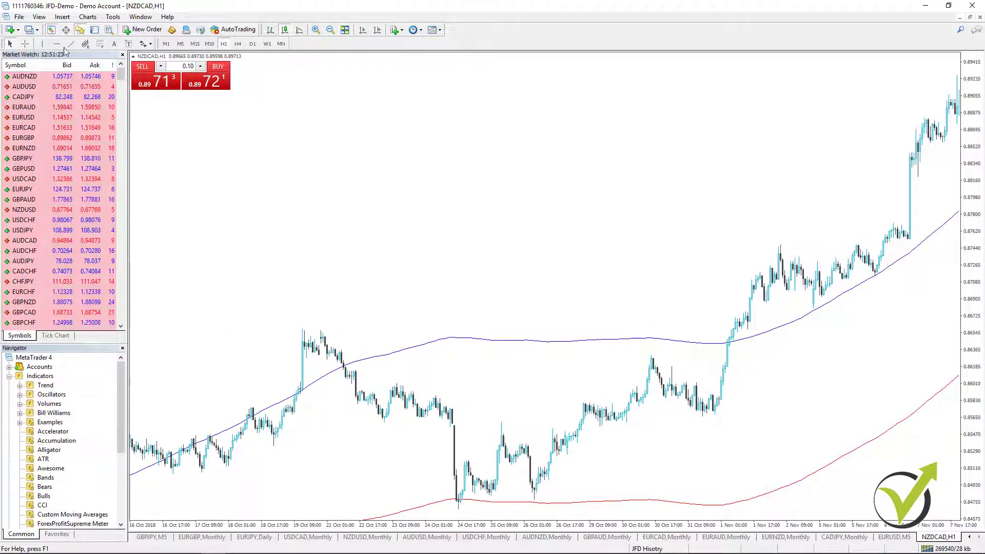
pyautogui.rightClick(302, 167)
pyautogui.moveTo(361, 191)
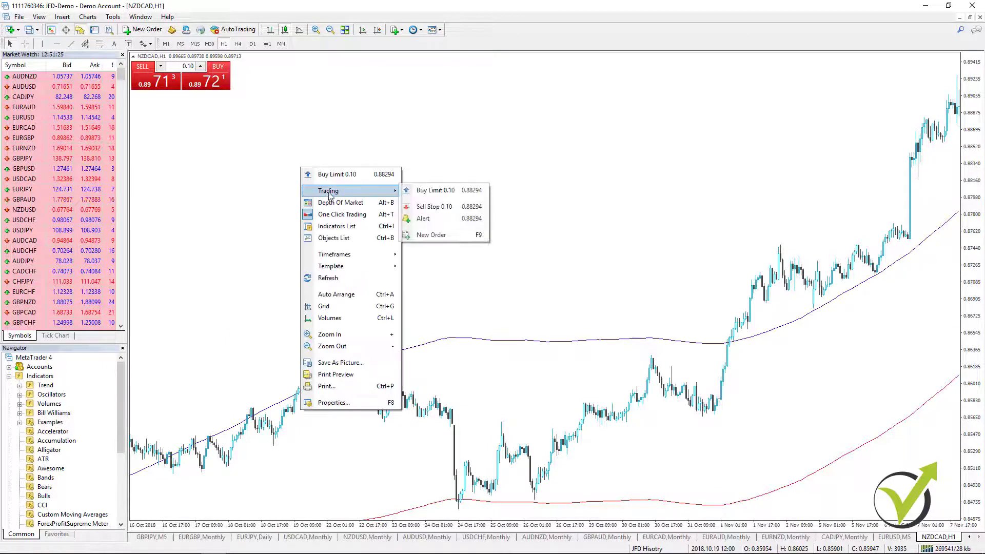
pyautogui.click(313, 225)
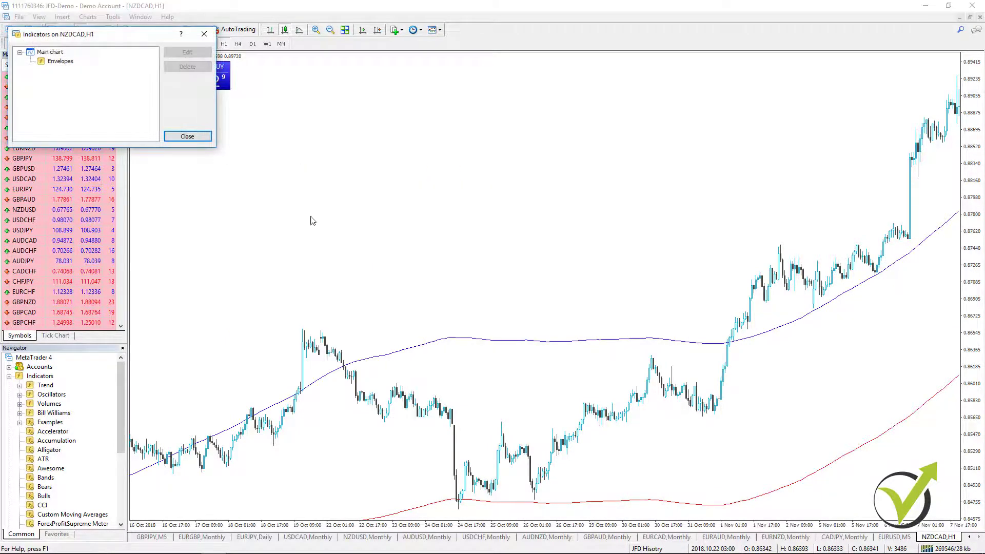
pyautogui.click(60, 61)
pyautogui.click(188, 66)
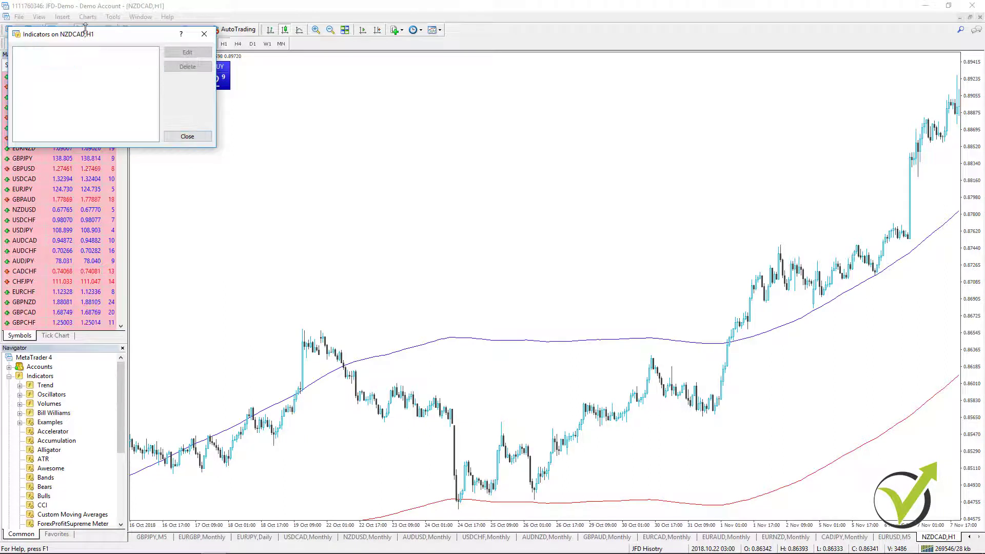
pyautogui.click(188, 136)
# Add the trend indicator Ichimoku Kinko Hyo to the NZDCAD,H1 chart with its preset parameters.
pyautogui.click(62, 17)
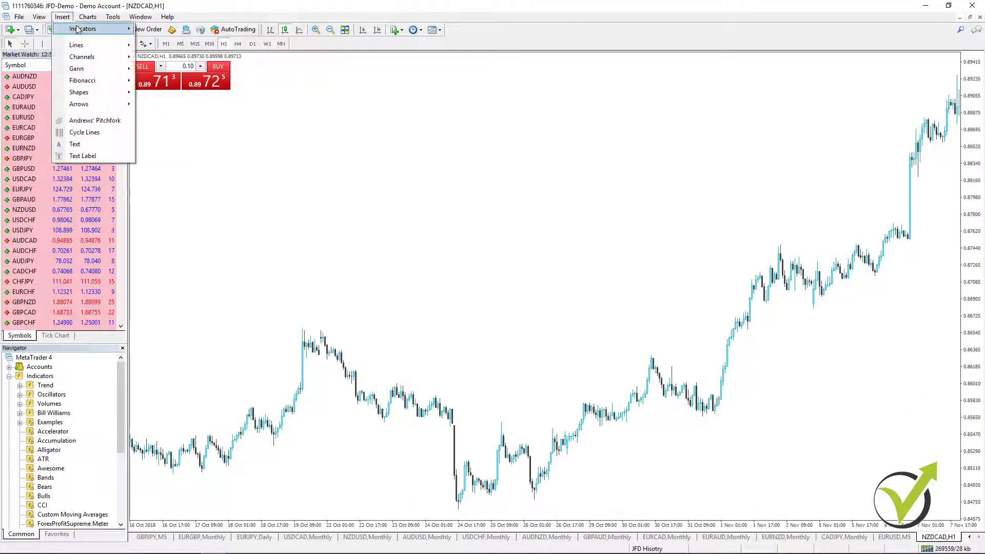
pyautogui.moveTo(93, 28)
pyautogui.moveTo(167, 109)
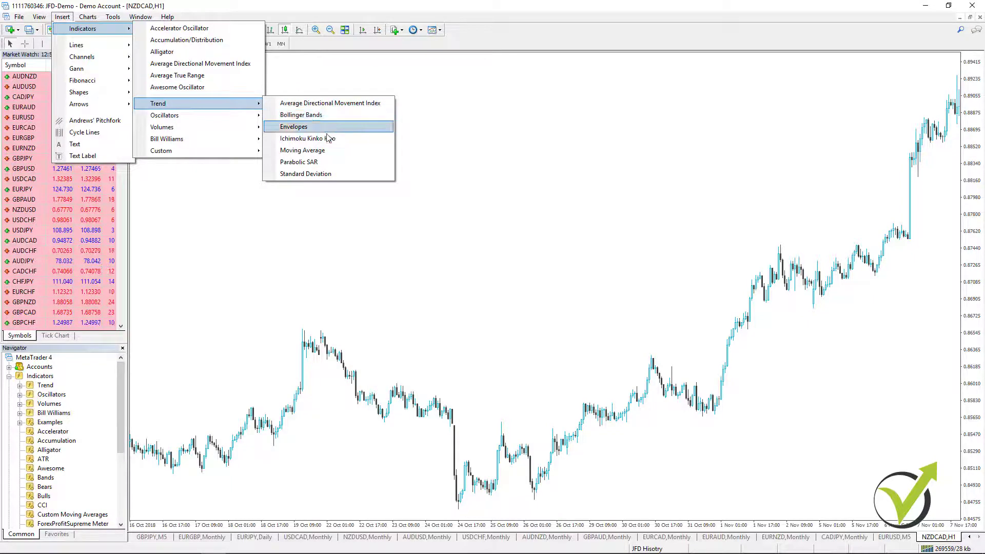
pyautogui.click(358, 144)
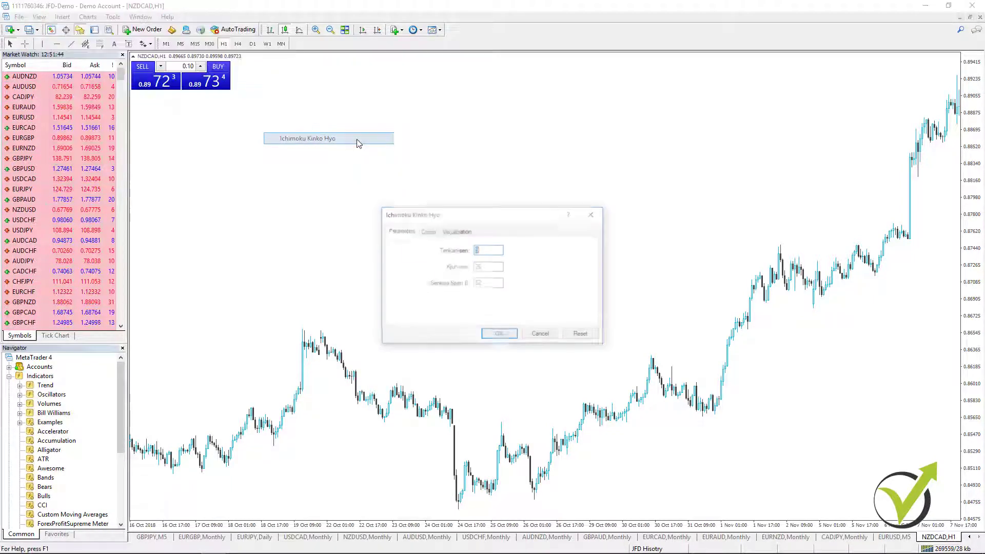
pyautogui.click(511, 337)
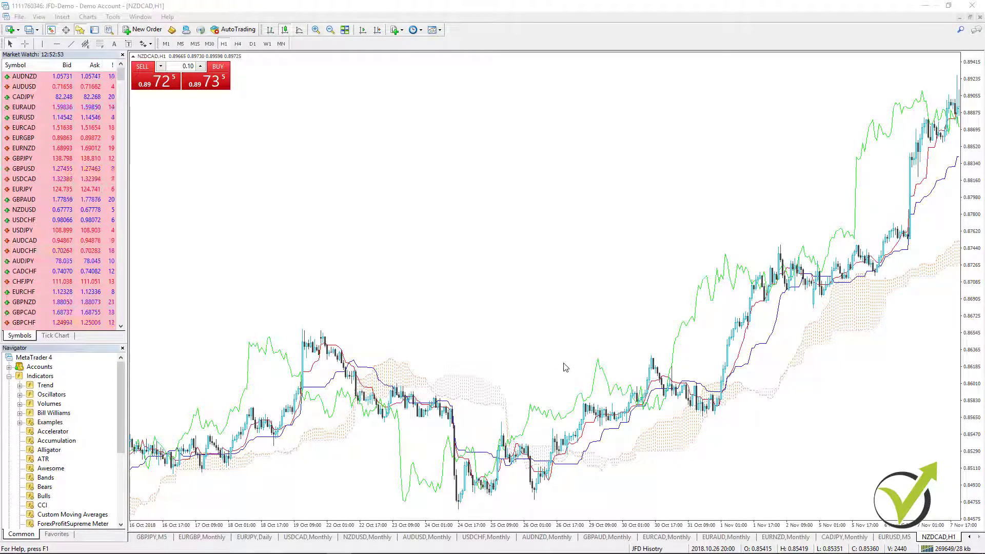
# Delete the Ichimoku Kinko Hyo indicator from the NZDCAD,H1 chart.
pyautogui.rightClick(442, 206)
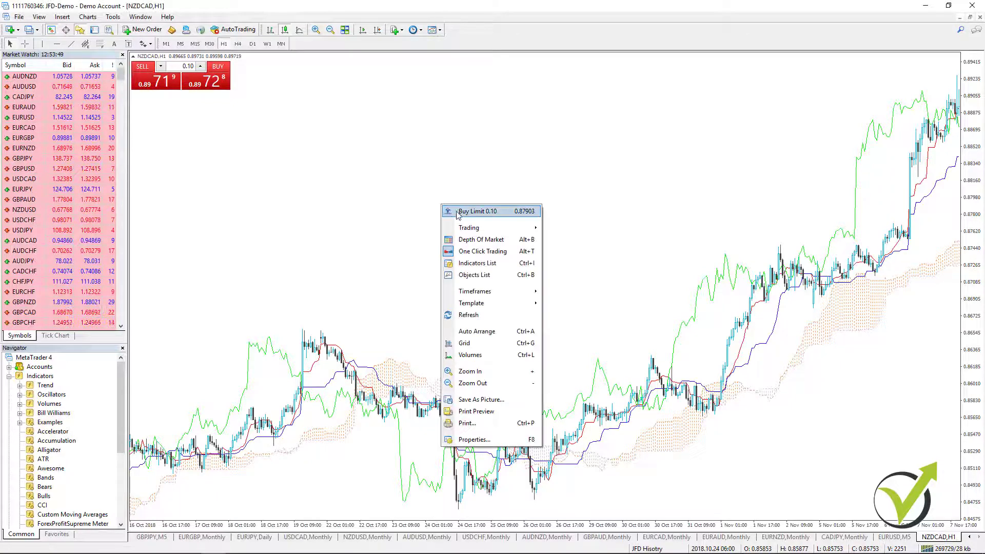
pyautogui.click(487, 263)
pyautogui.click(91, 63)
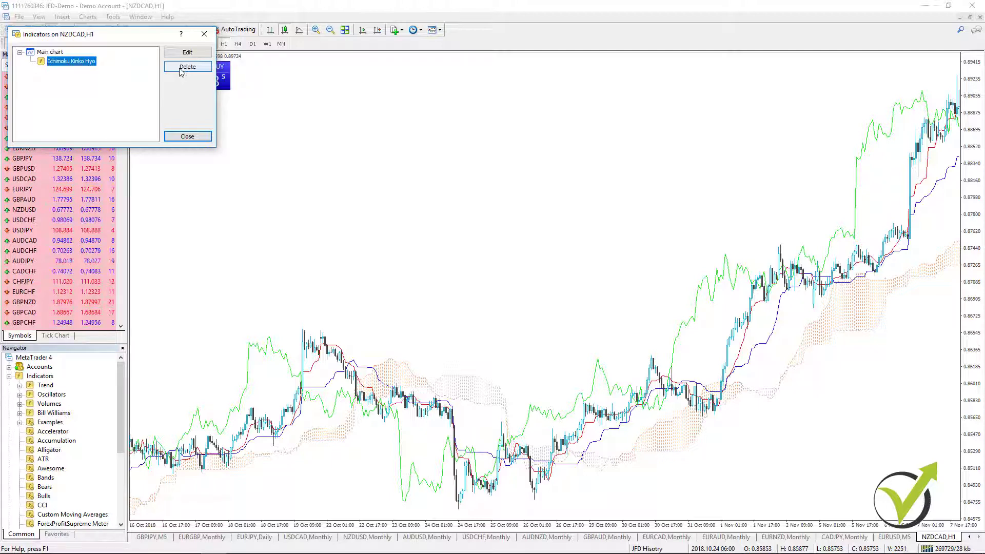
pyautogui.click(179, 69)
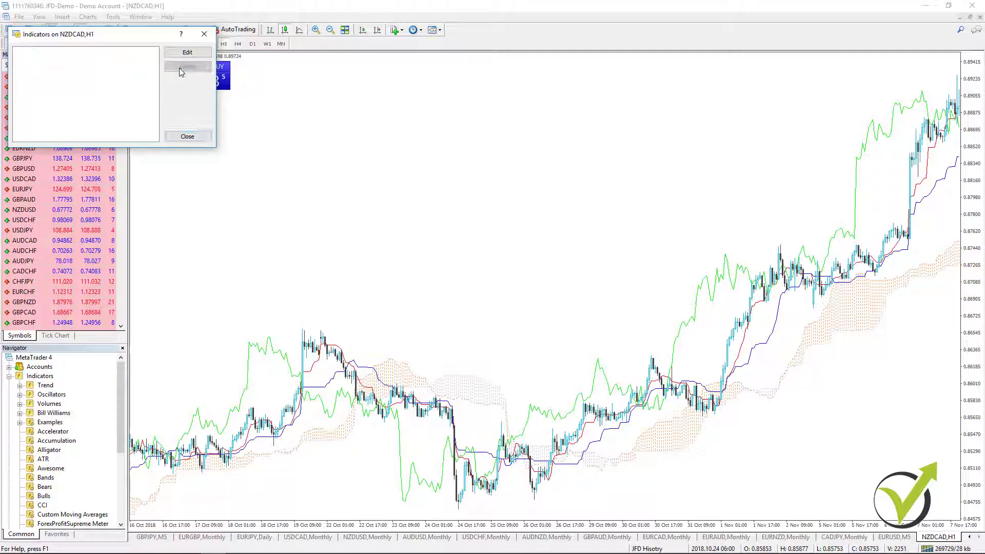
pyautogui.click(187, 137)
# Add a blue Moving Average with period 50, the Simple method and applied to Close to the NZDCAD,H1 chart.
pyautogui.click(62, 16)
pyautogui.moveTo(93, 29)
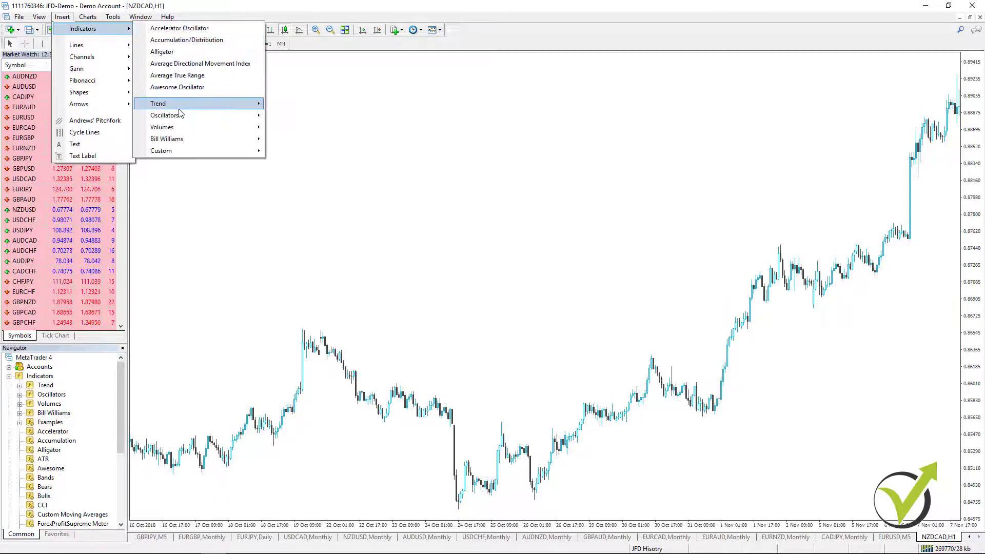
pyautogui.moveTo(181, 105)
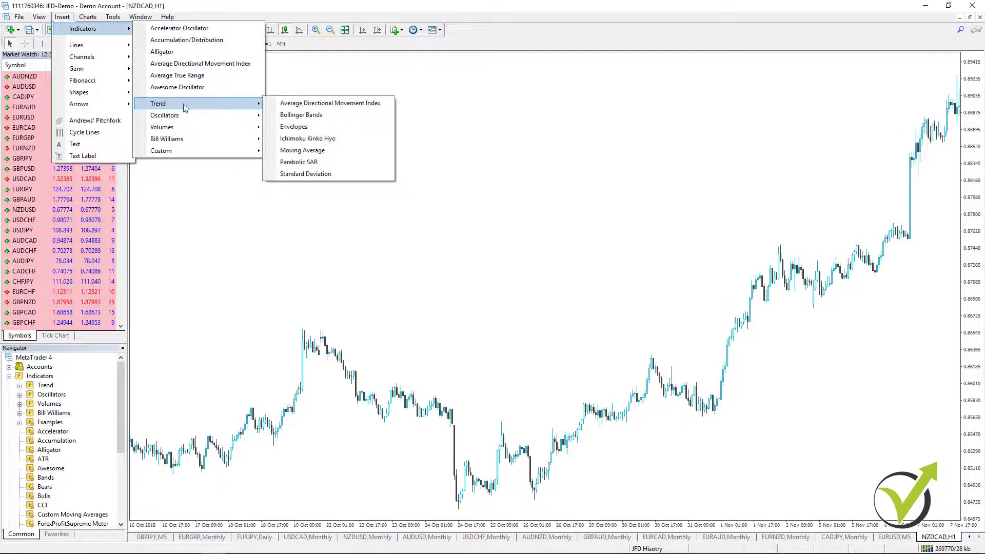
pyautogui.click(319, 151)
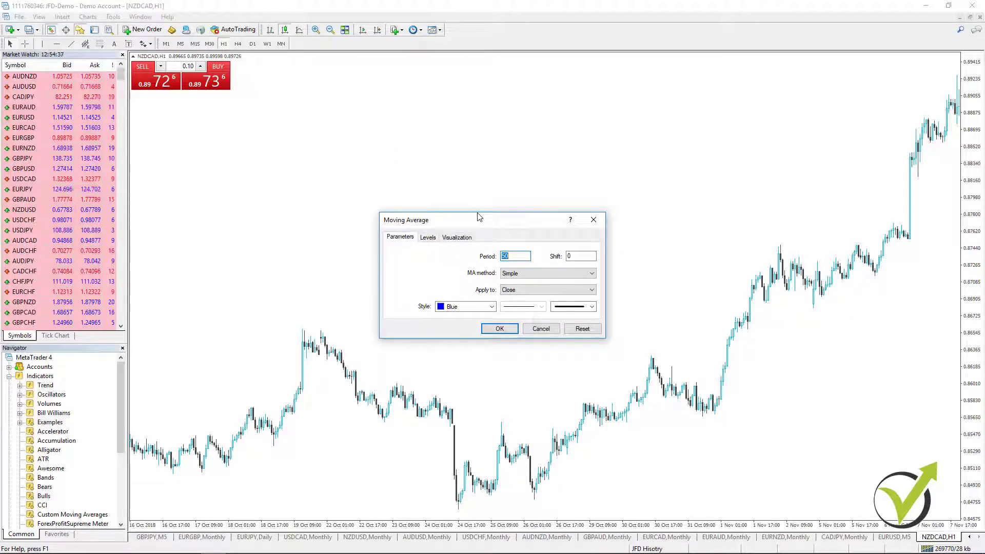
pyautogui.click(530, 278)
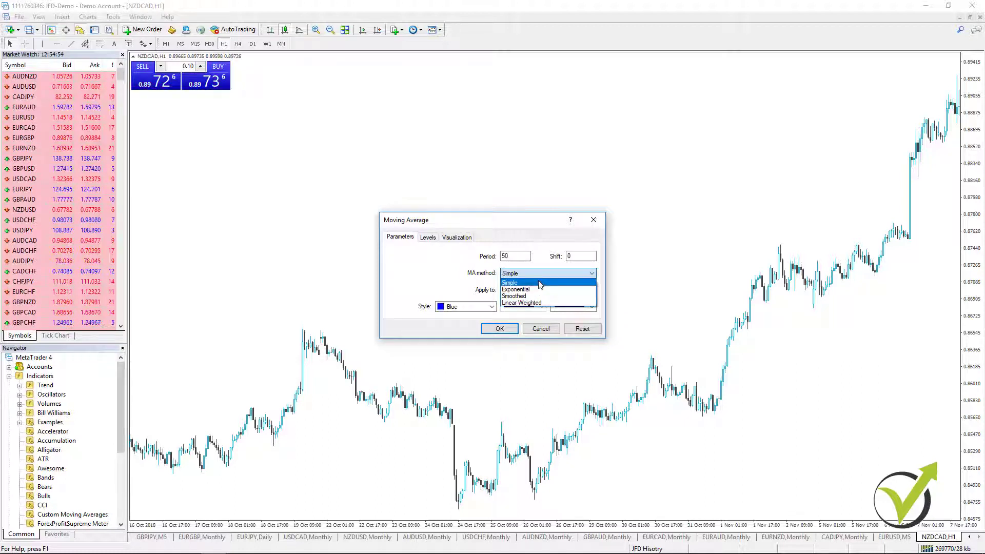
pyautogui.click(540, 284)
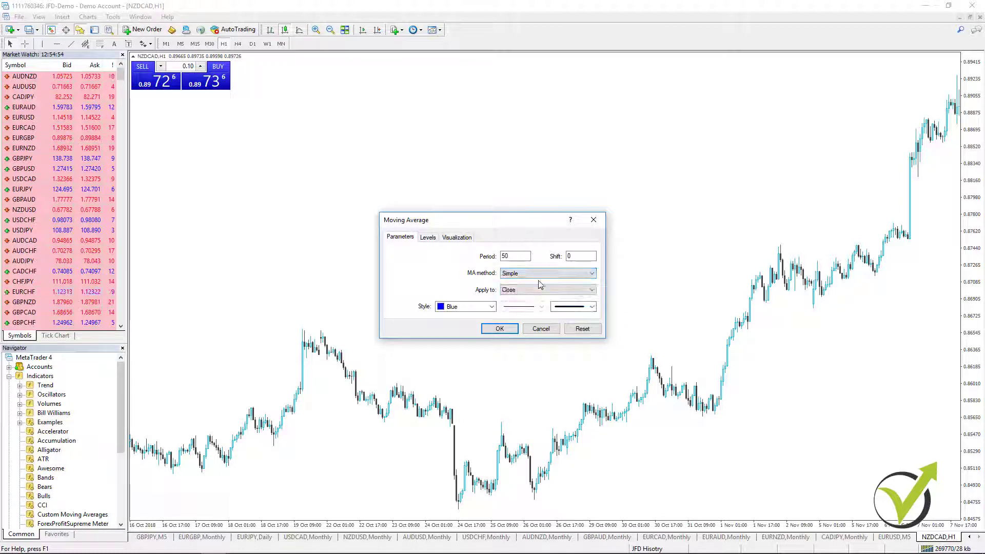
pyautogui.click(511, 256)
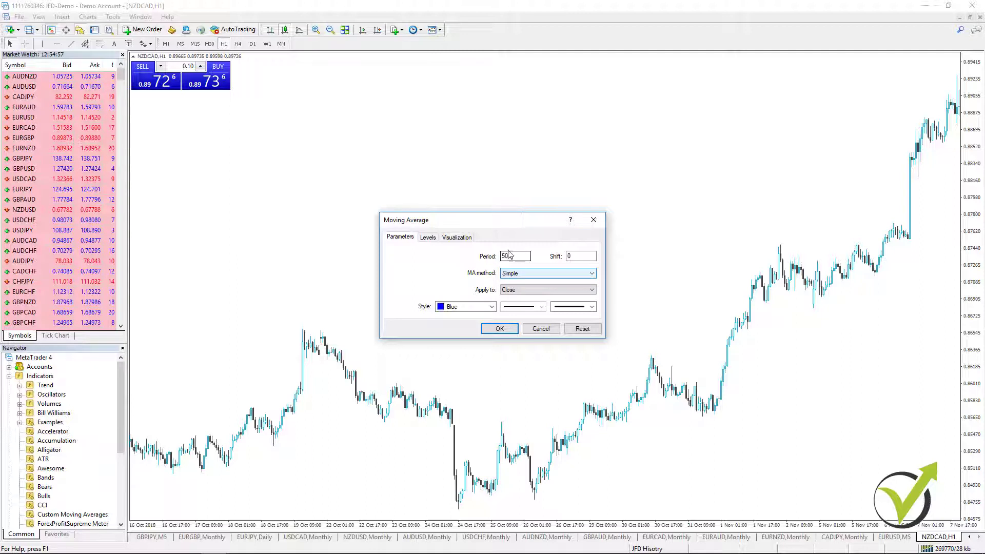
pyautogui.click(499, 329)
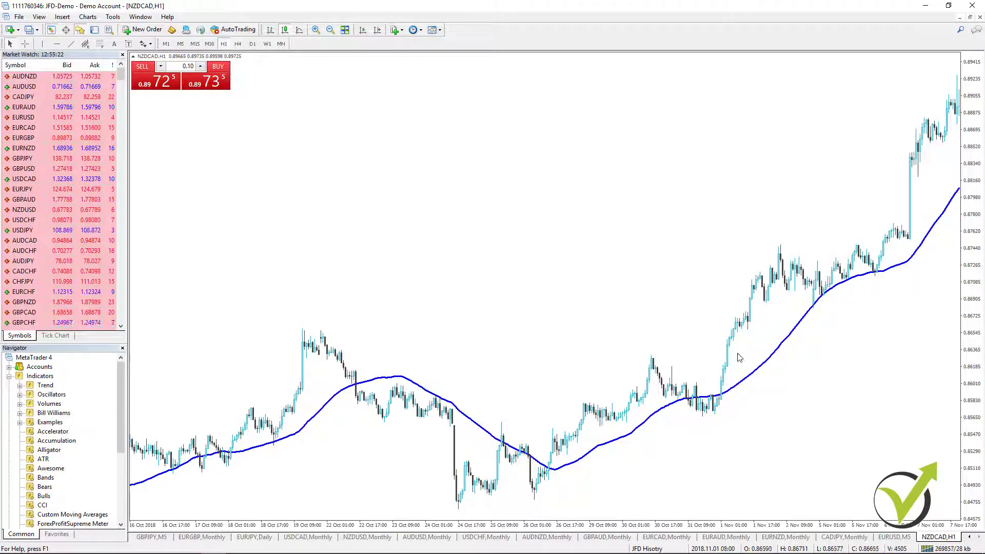
# Review past price action against the Moving Average line, and delete the indicator from the NZDCAD,H1 chart.
pyautogui.scroll(-5, 470, 354)
pyautogui.moveTo(470, 353); pyautogui.dragTo(825, 332)
pyautogui.moveTo(237, 323); pyautogui.dragTo(904, 313)
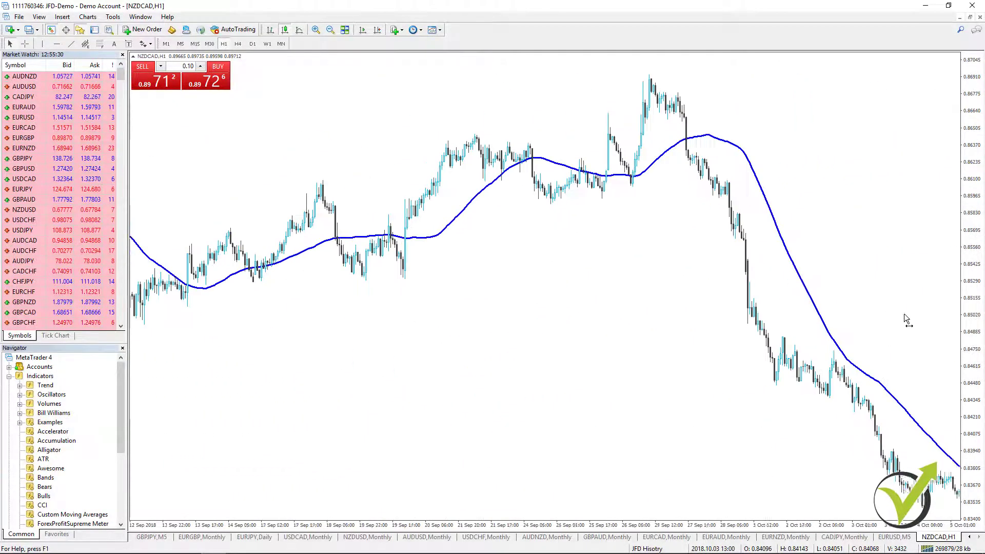
pyautogui.moveTo(442, 260); pyautogui.dragTo(745, 274)
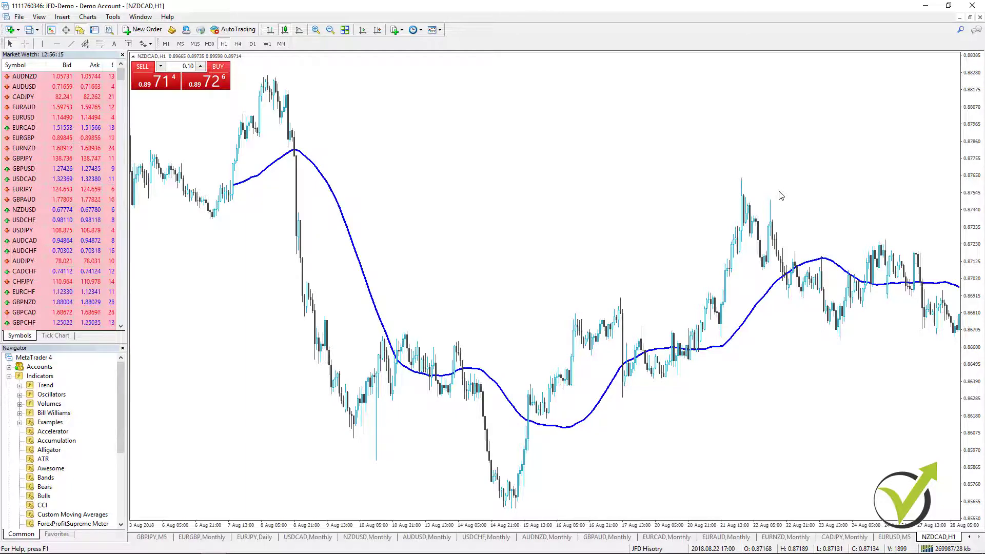
pyautogui.moveTo(780, 195); pyautogui.dragTo(309, 270)
pyautogui.rightClick(344, 132)
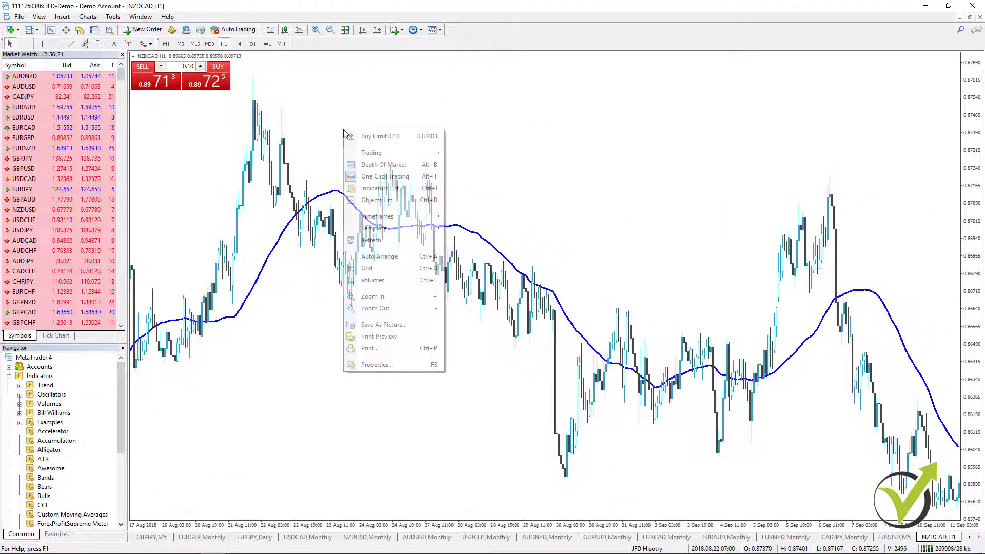
pyautogui.click(380, 188)
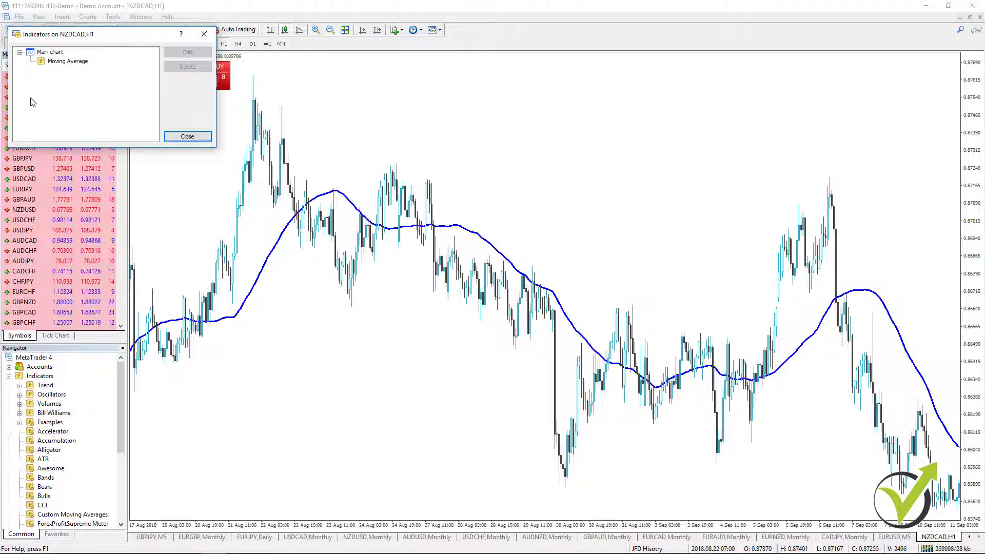
pyautogui.click(51, 61)
pyautogui.click(185, 67)
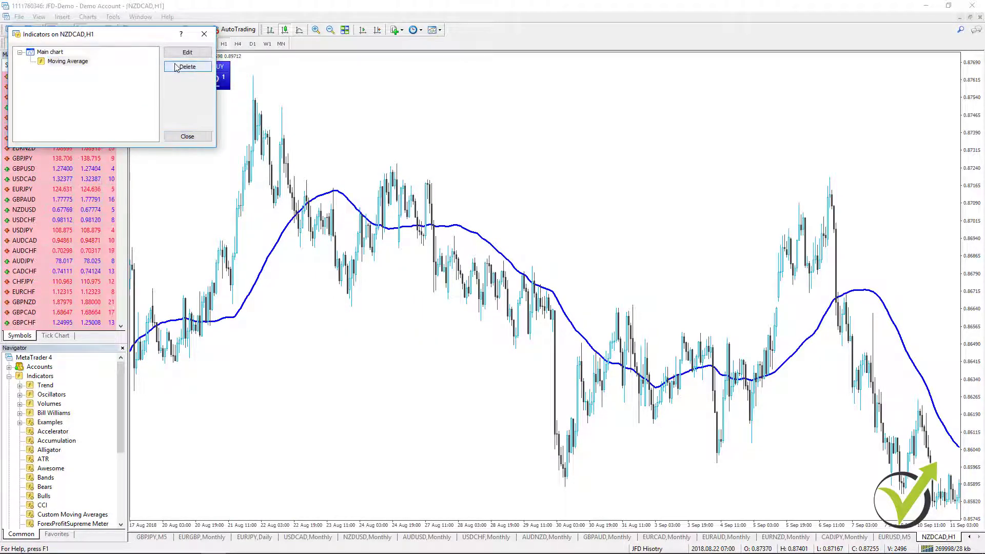
pyautogui.click(188, 137)
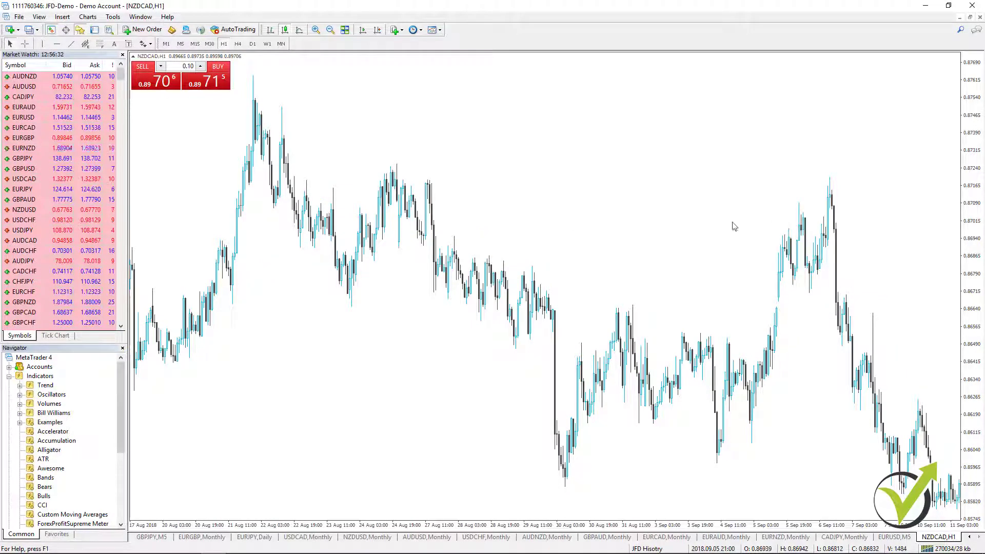
# Add the trend indicator Parabolic SAR to the NZDCAD,H1 chart with its preset parameters.
pyautogui.click(62, 16)
pyautogui.moveTo(87, 28)
pyautogui.moveTo(246, 103)
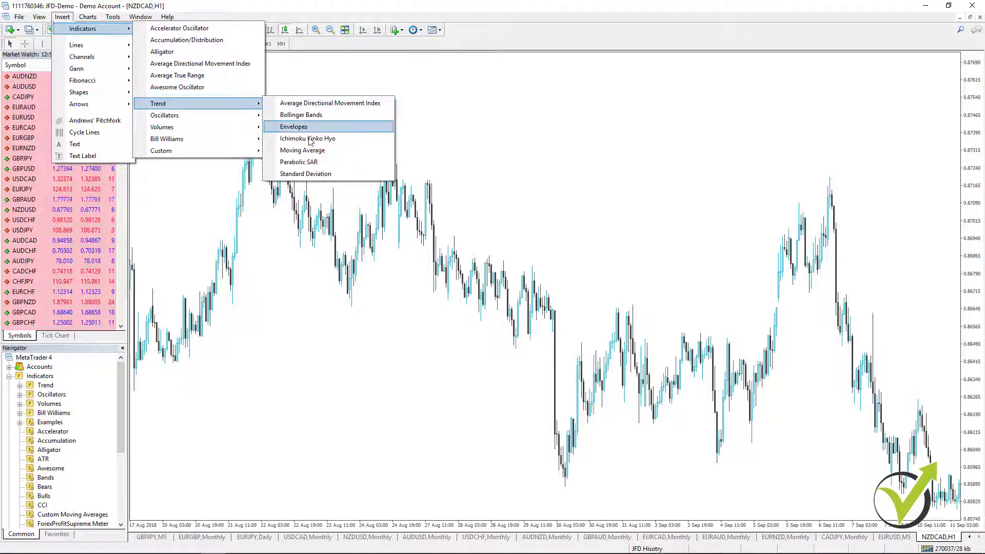
pyautogui.click(299, 162)
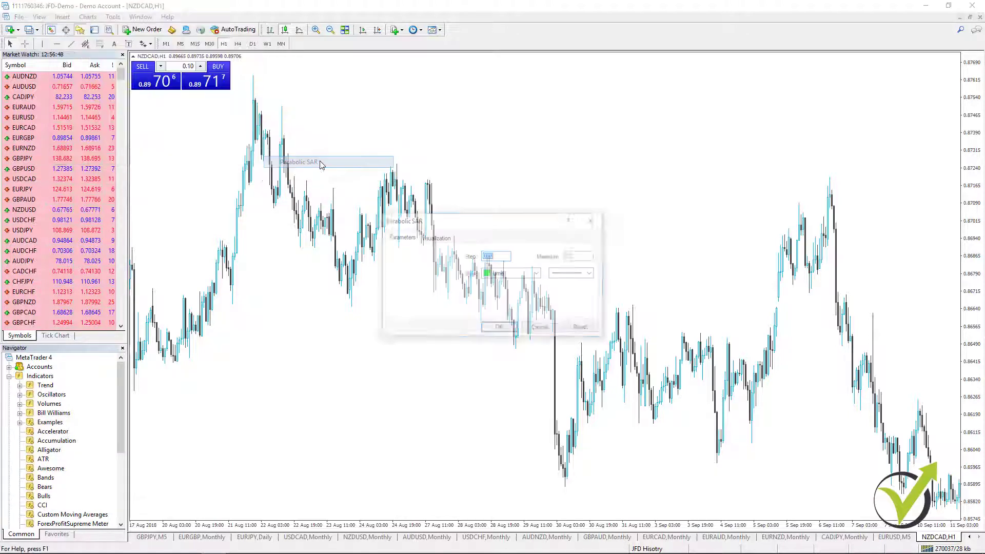
pyautogui.click(500, 329)
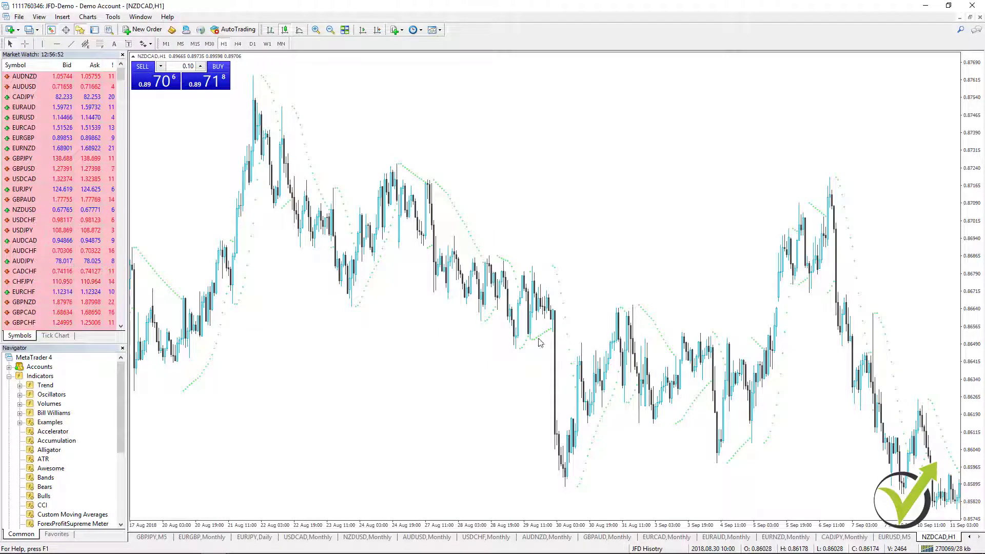
# Change the colour of the chart's Parabolic SAR dots to black.
pyautogui.rightClick(426, 149)
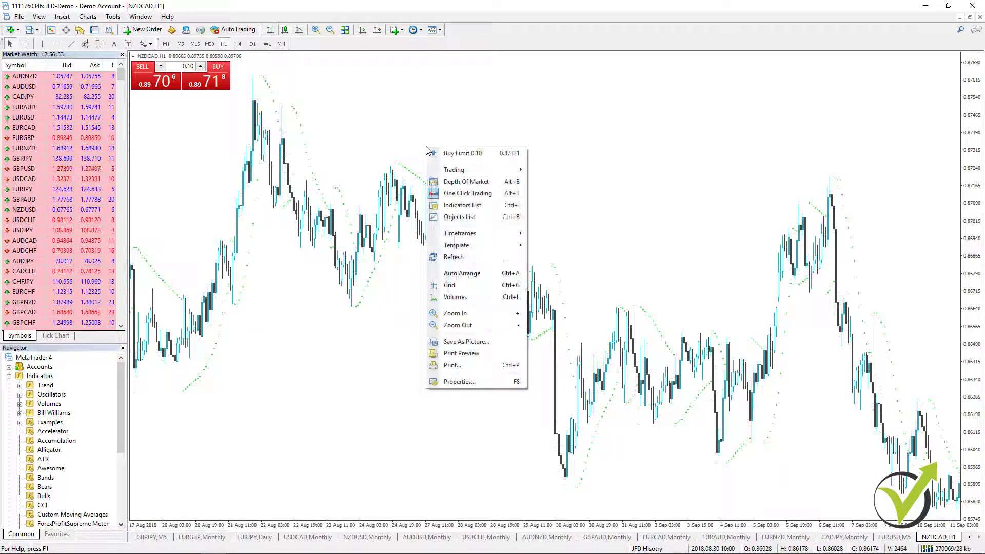
pyautogui.click(462, 205)
pyautogui.click(64, 61)
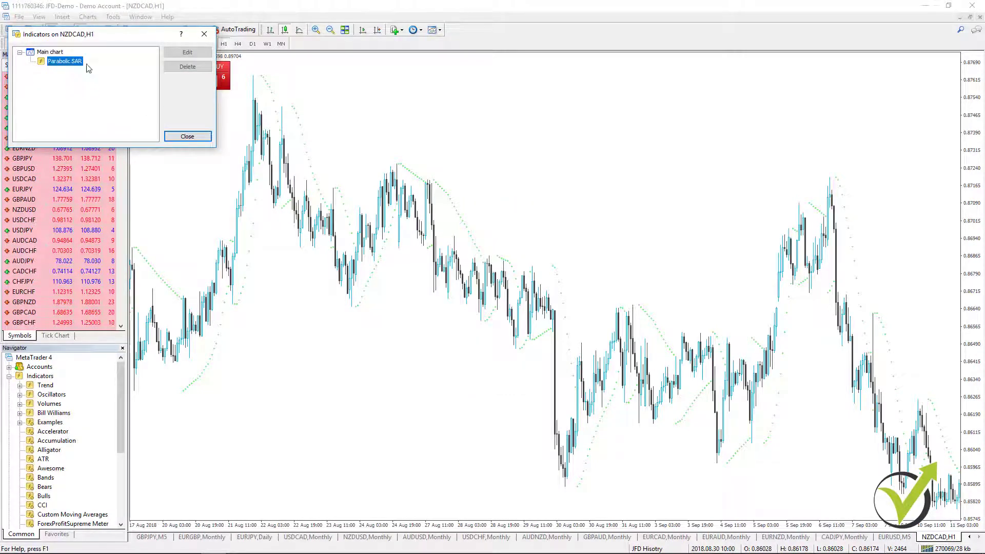
pyautogui.click(174, 53)
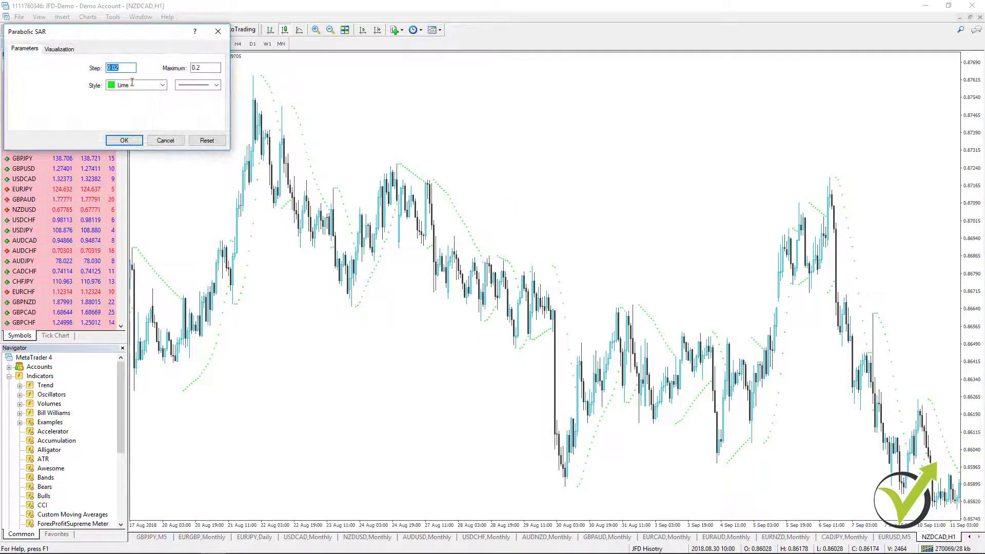
pyautogui.click(162, 86)
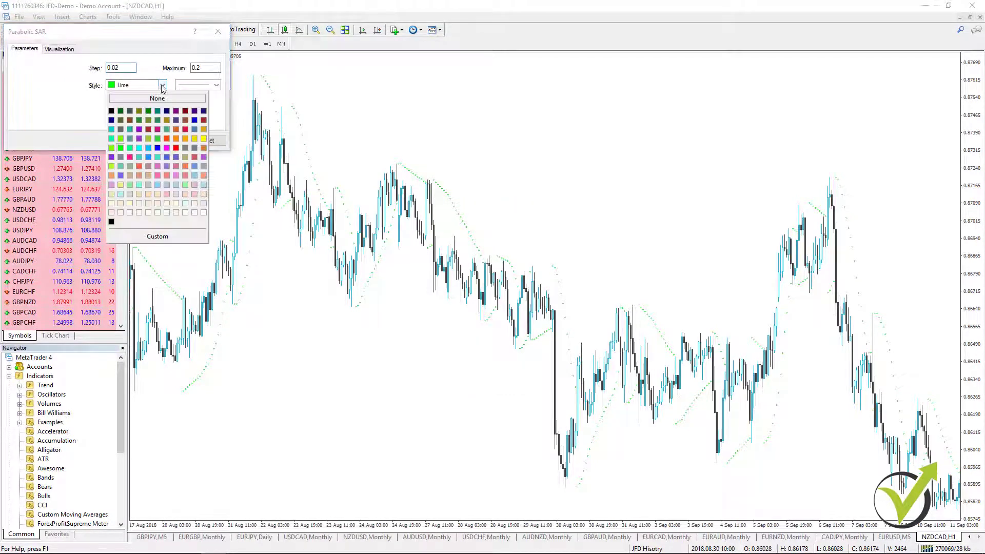
pyautogui.click(111, 111)
pyautogui.click(125, 140)
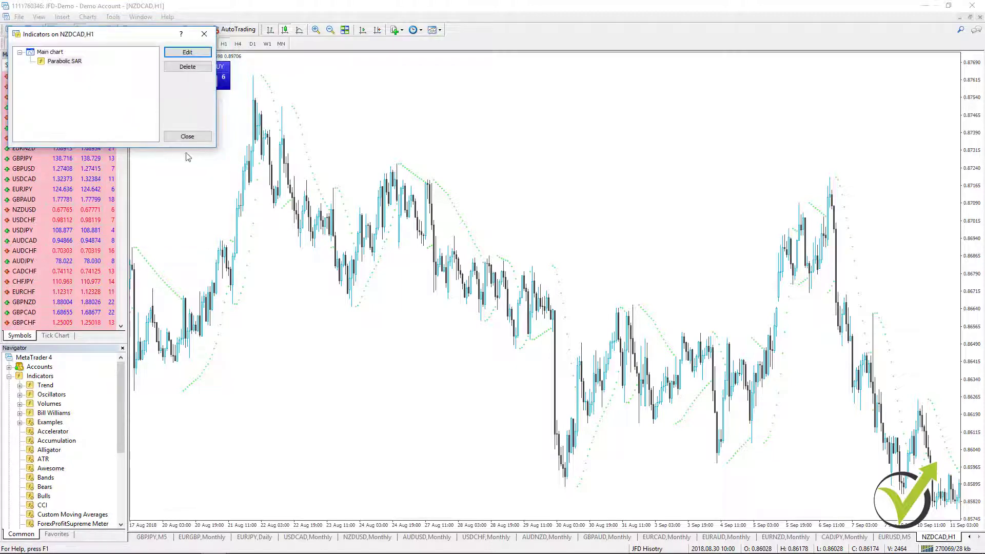
pyautogui.click(188, 139)
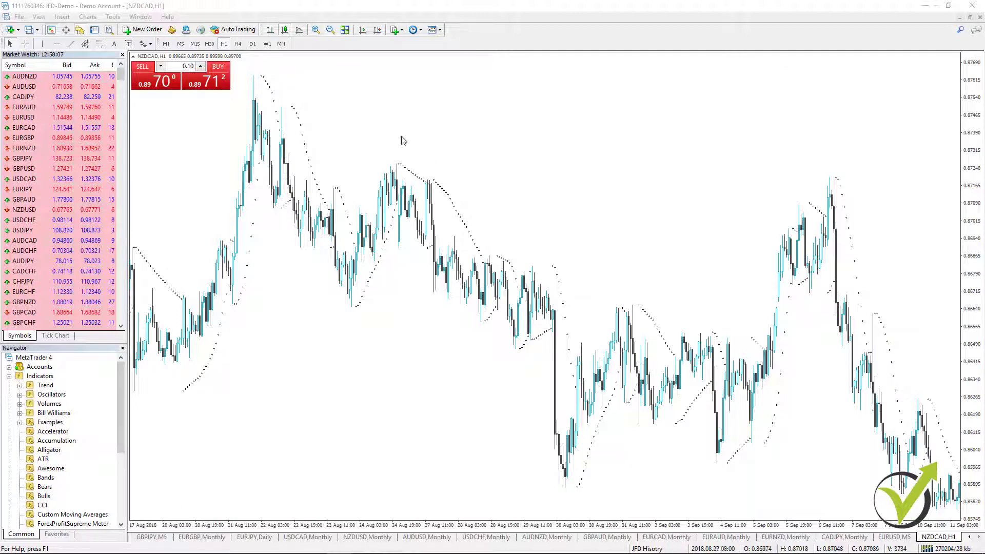
# Examine the Parabolic SAR dots against price up close, and delete the indicator from the NZDCAD,H1 chart.
pyautogui.click(315, 31)
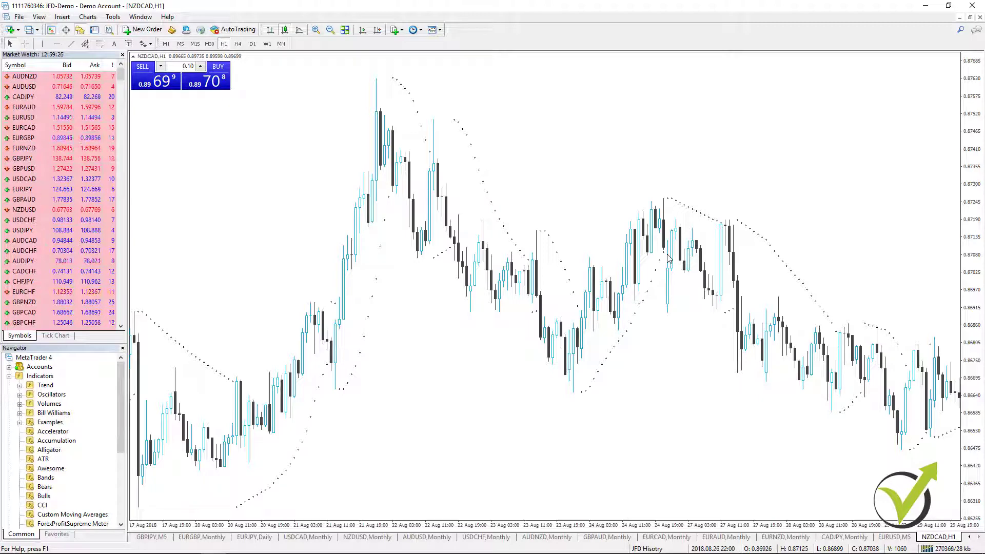
pyautogui.rightClick(337, 154)
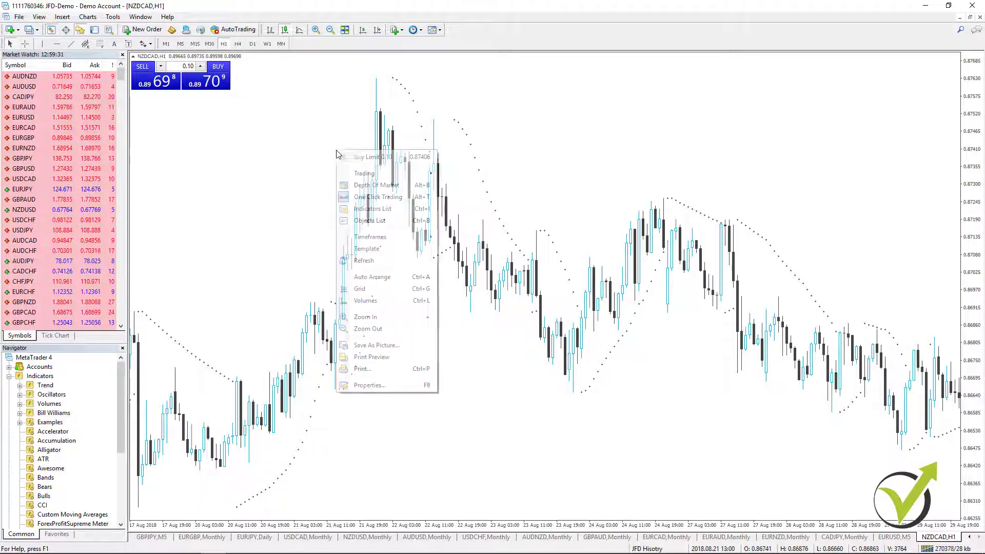
pyautogui.click(373, 209)
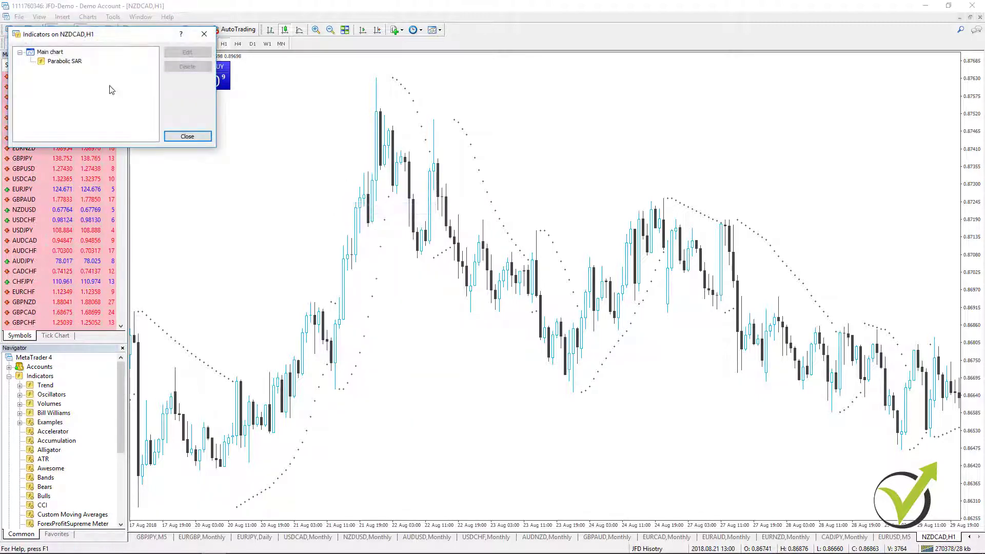
pyautogui.click(74, 62)
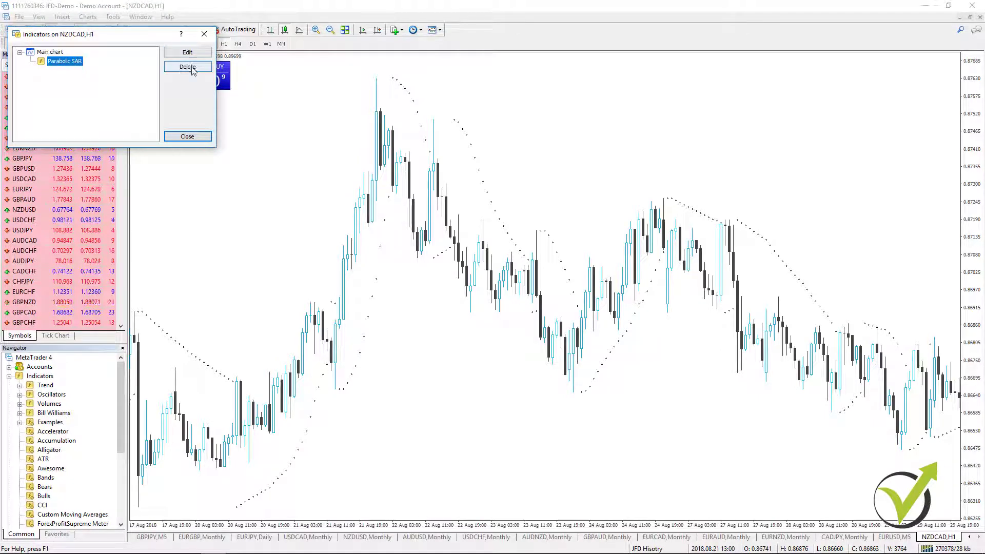
pyautogui.click(188, 66)
pyautogui.click(188, 136)
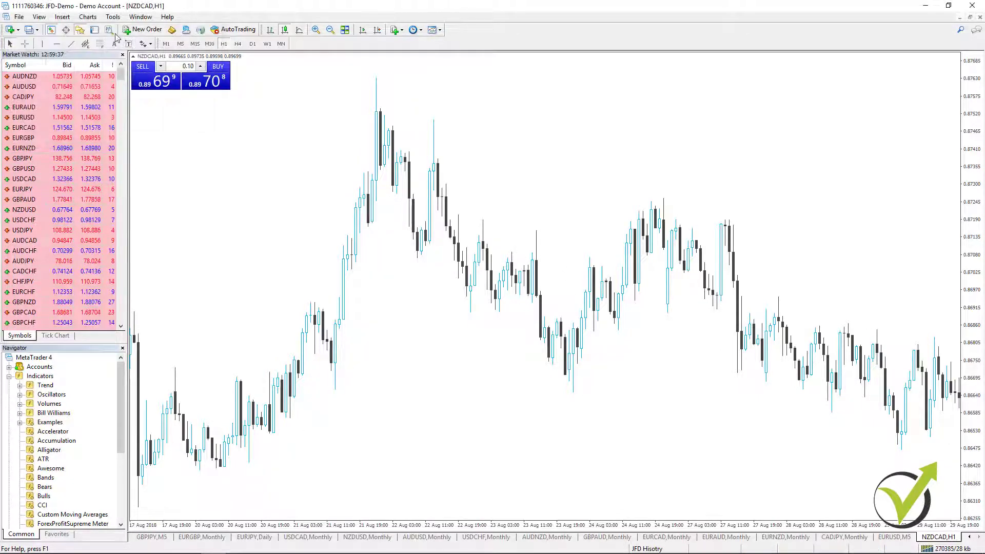
# Add the Standard Deviation indicator with period 20 and the Simple method to the NZDCAD chart, and review its line against price.
pyautogui.click(62, 16)
pyautogui.moveTo(84, 29)
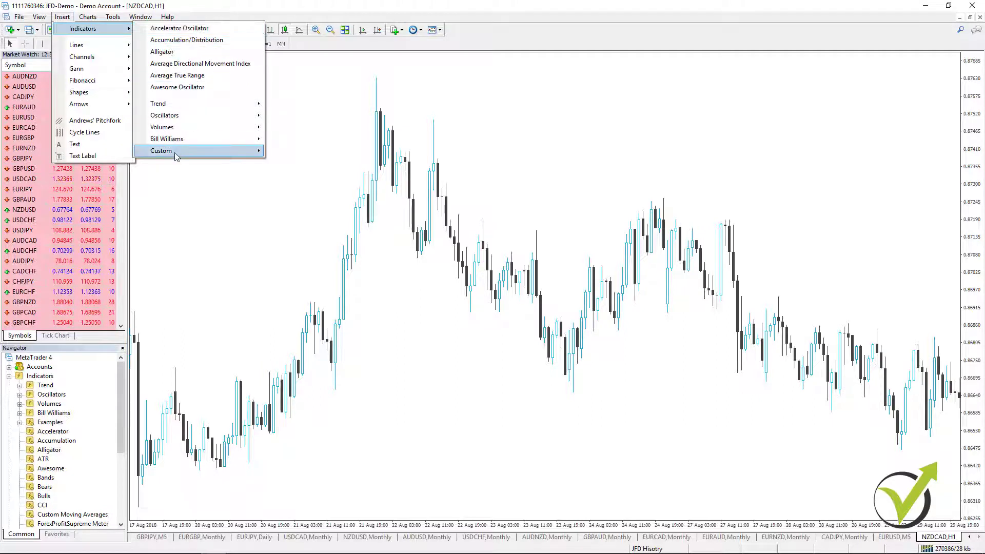
pyautogui.moveTo(189, 108)
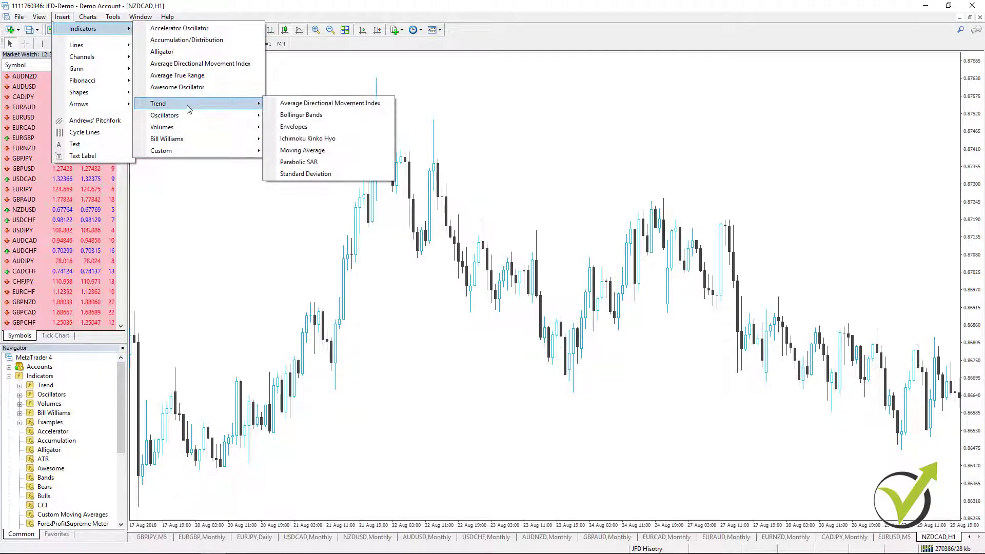
pyautogui.click(311, 176)
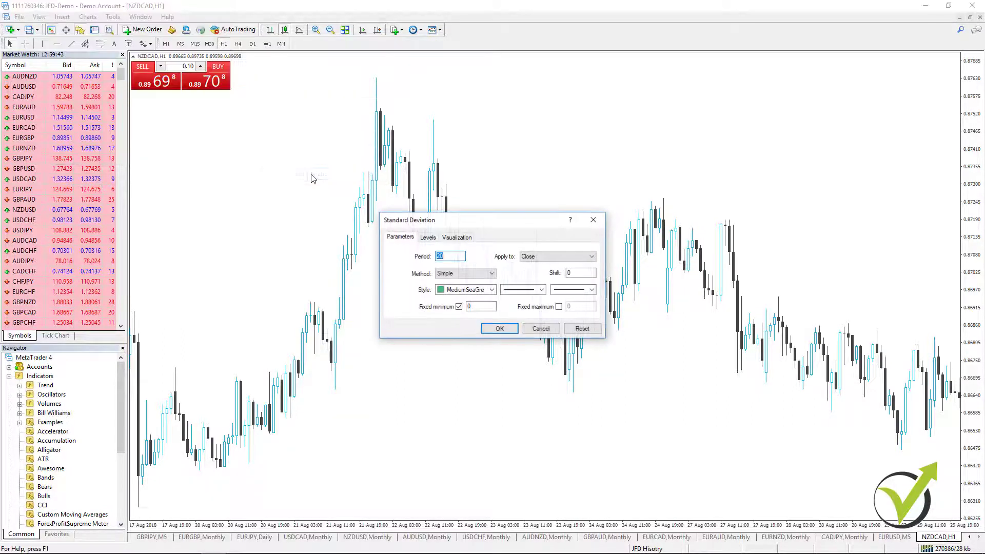
pyautogui.click(506, 331)
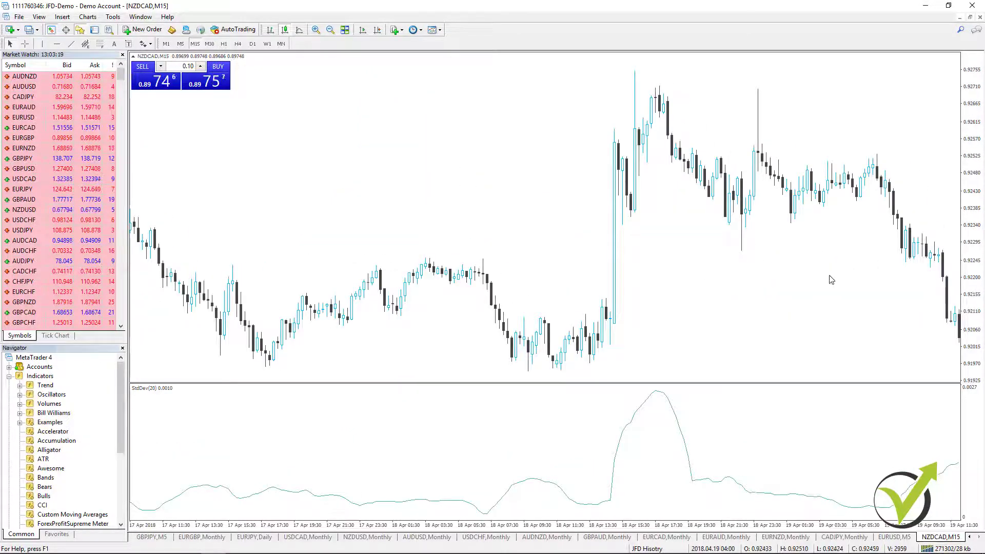
pyautogui.moveTo(831, 280); pyautogui.dragTo(330, 307)
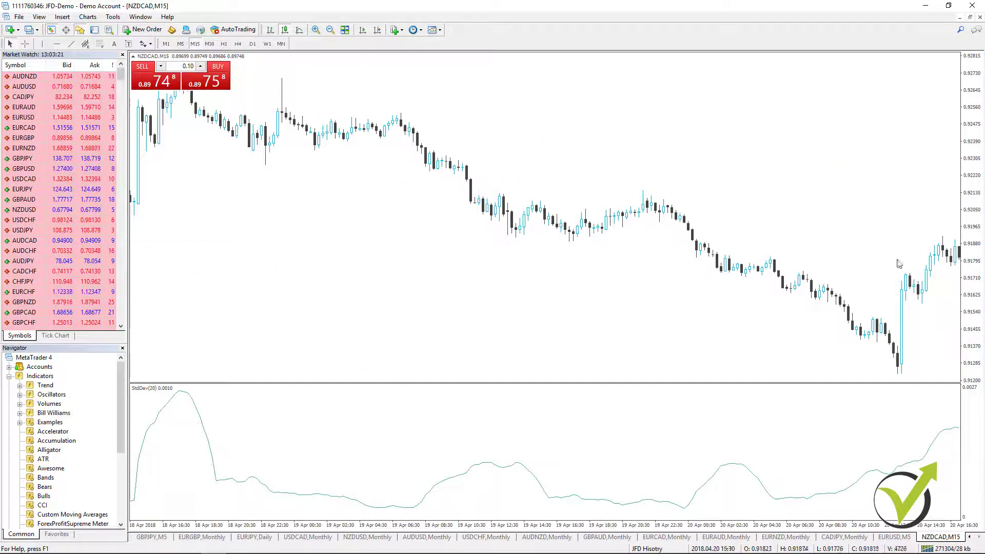
# Review the Standard Deviation line against price across the NZDCAD,M15 chart, and delete the indicator from the chart.
pyautogui.moveTo(899, 263); pyautogui.dragTo(385, 266)
pyautogui.moveTo(528, 277); pyautogui.dragTo(430, 276)
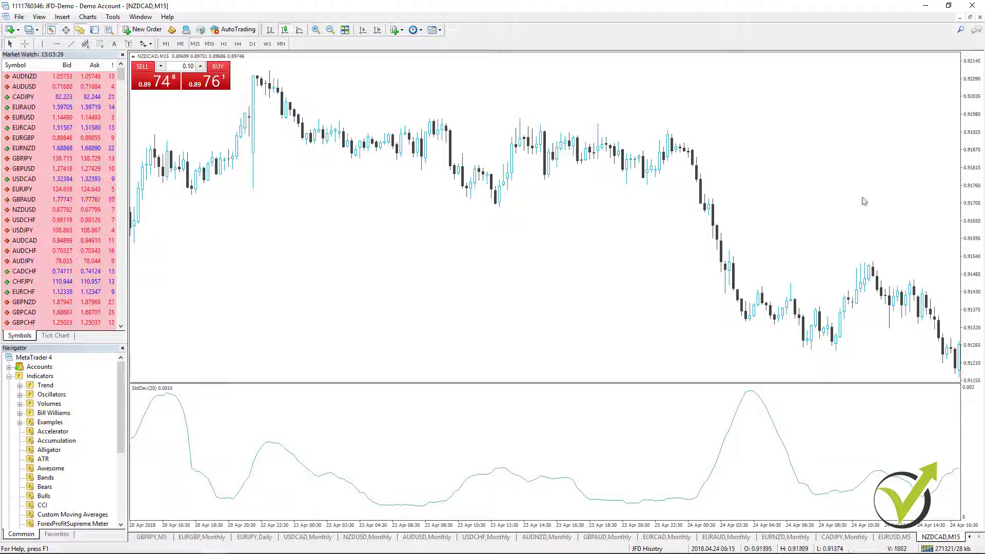
pyautogui.moveTo(972, 133); pyautogui.dragTo(973, 170)
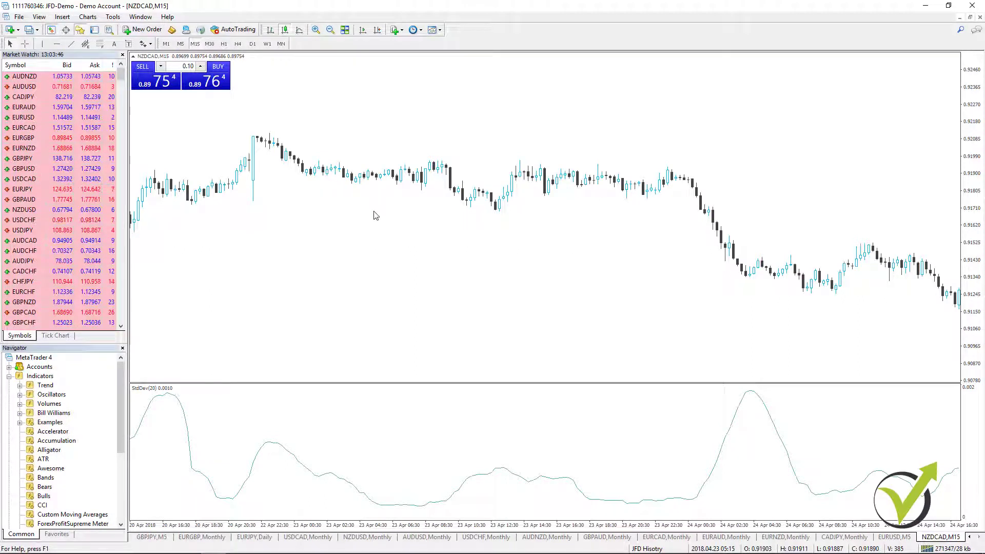
pyautogui.rightClick(373, 147)
pyautogui.click(383, 146)
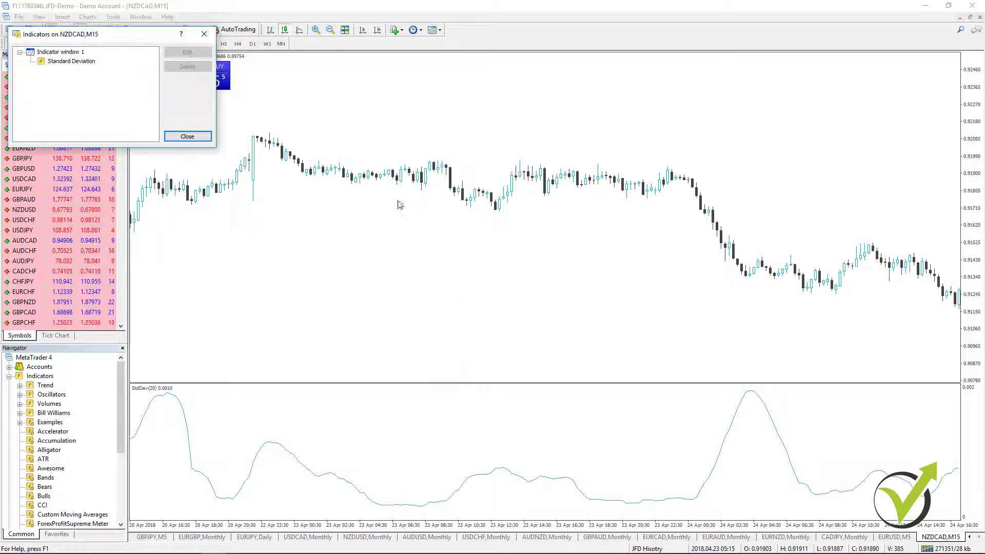
pyautogui.click(70, 61)
pyautogui.click(185, 67)
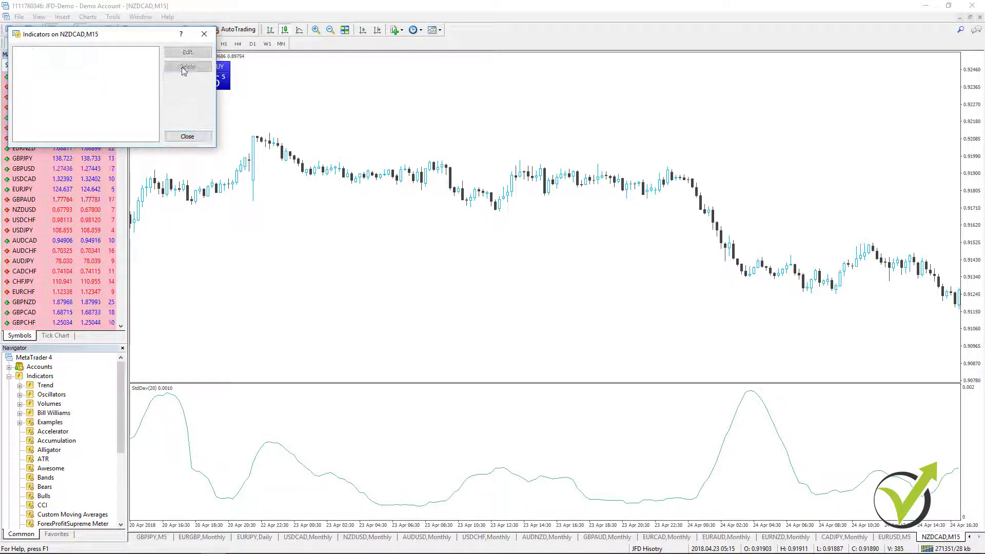
pyautogui.click(187, 137)
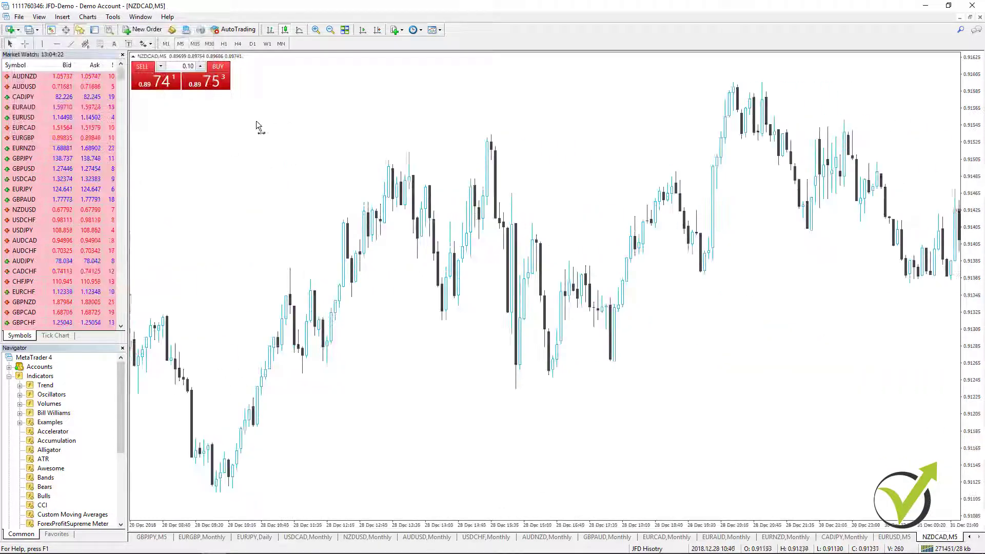
pyautogui.moveTo(350, 165); pyautogui.dragTo(235, 154)
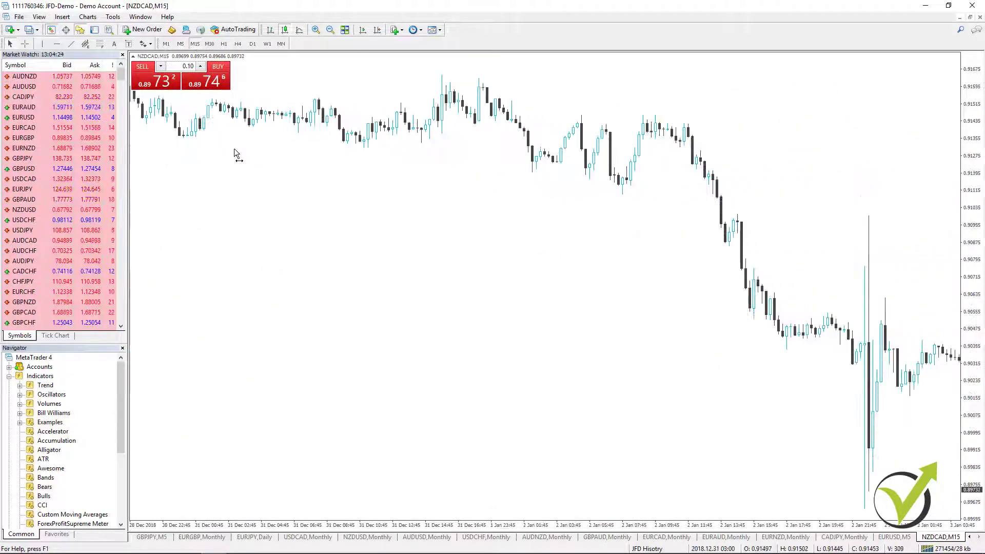